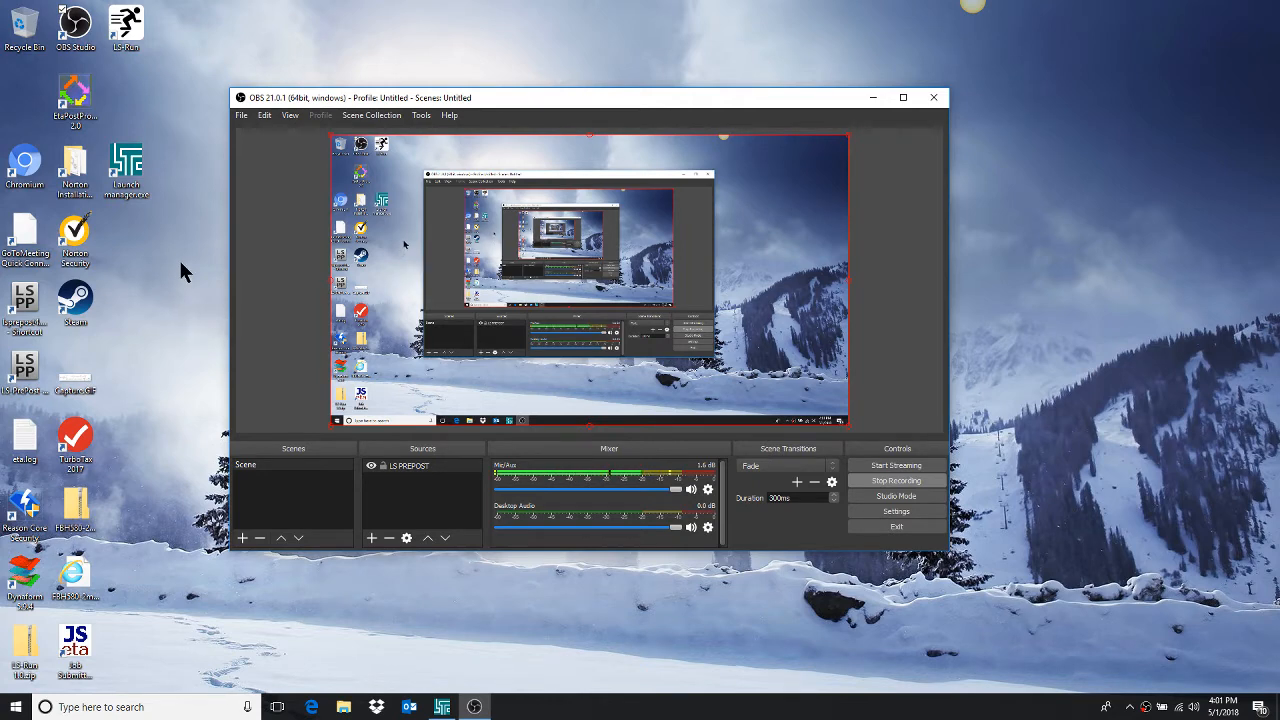
Launch the LS-DYNA Program Manager and open the network license registration form.
double_click(126, 172)
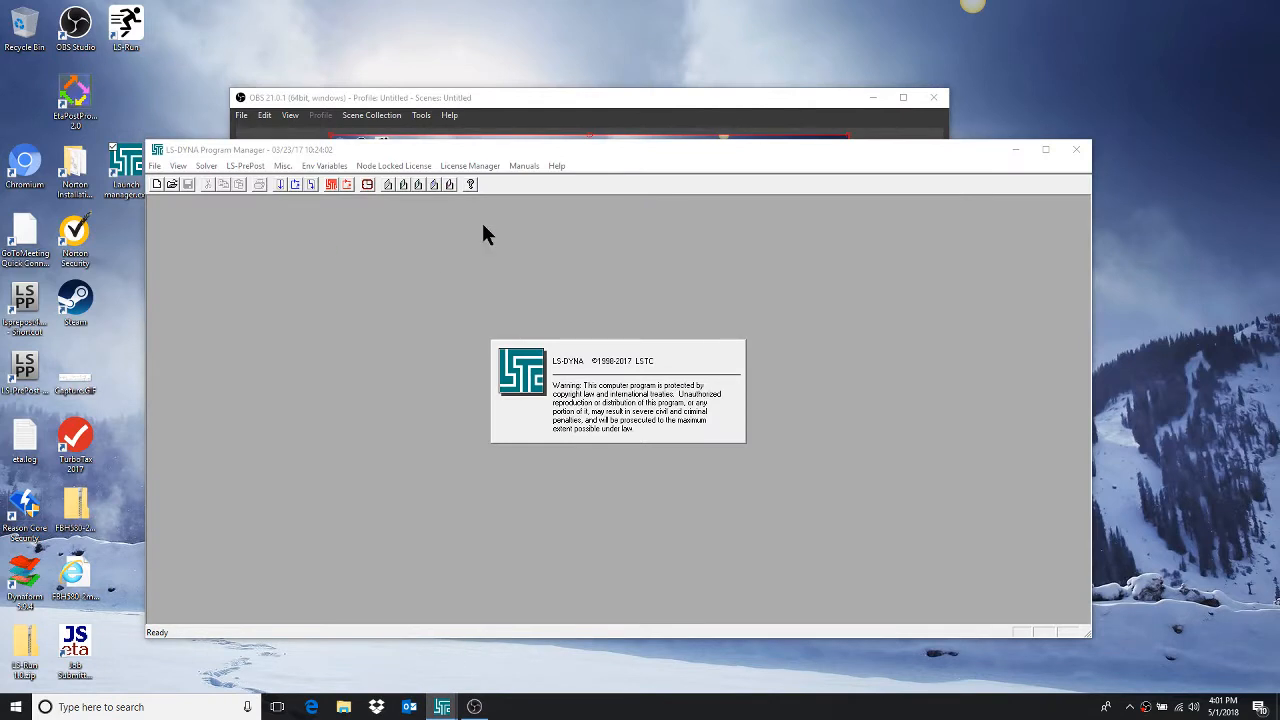
left_click(472, 166)
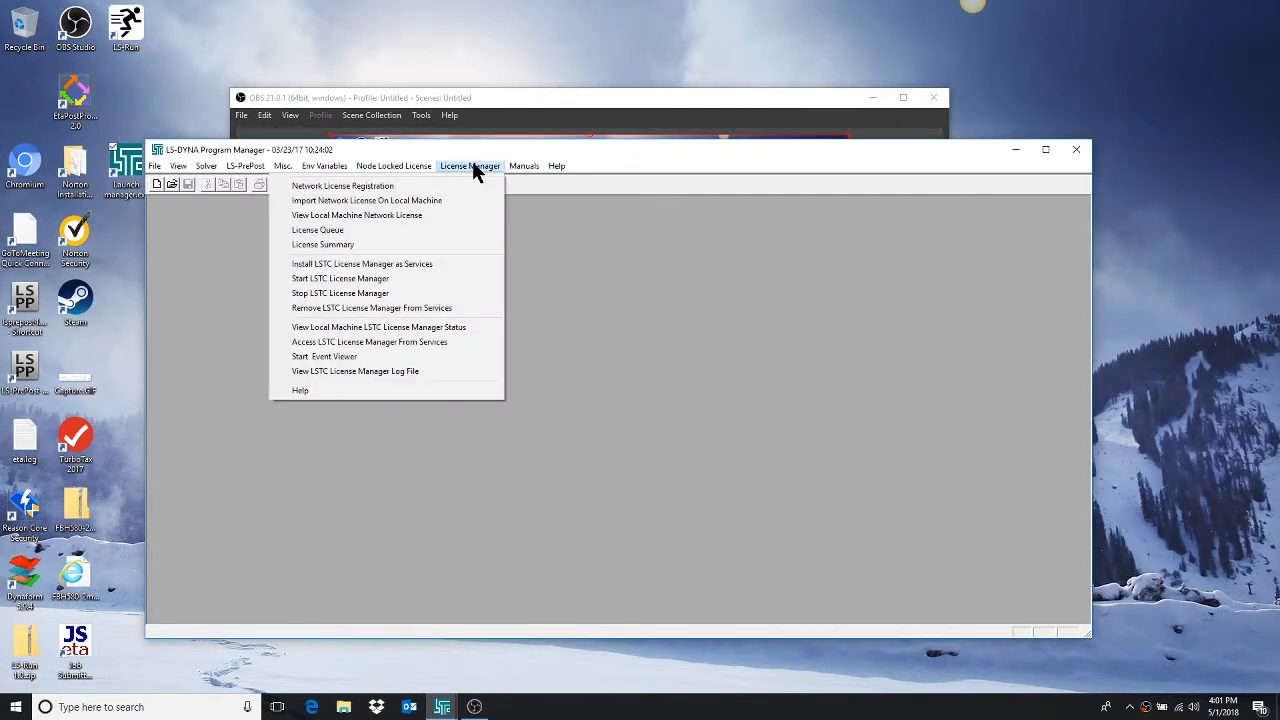
left_click(342, 186)
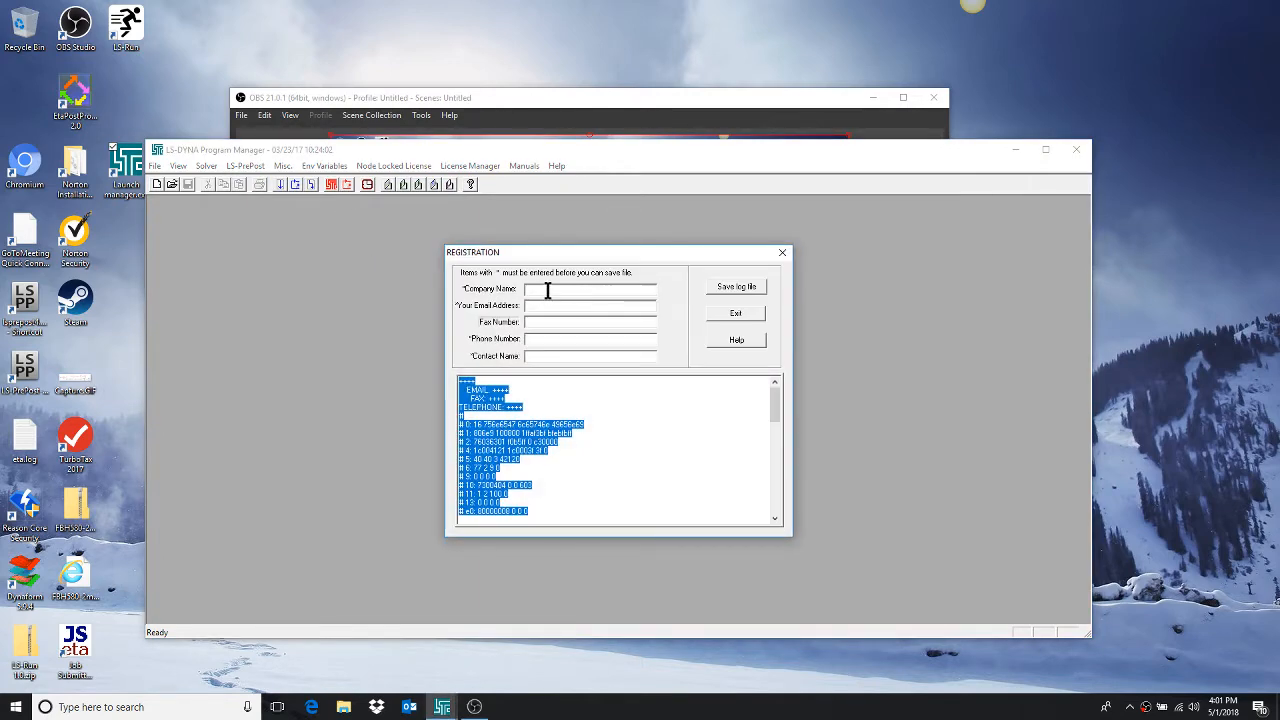
Fill in the registration form with company name FST and the contact's email address, phone number and full name.
left_click(547, 290)
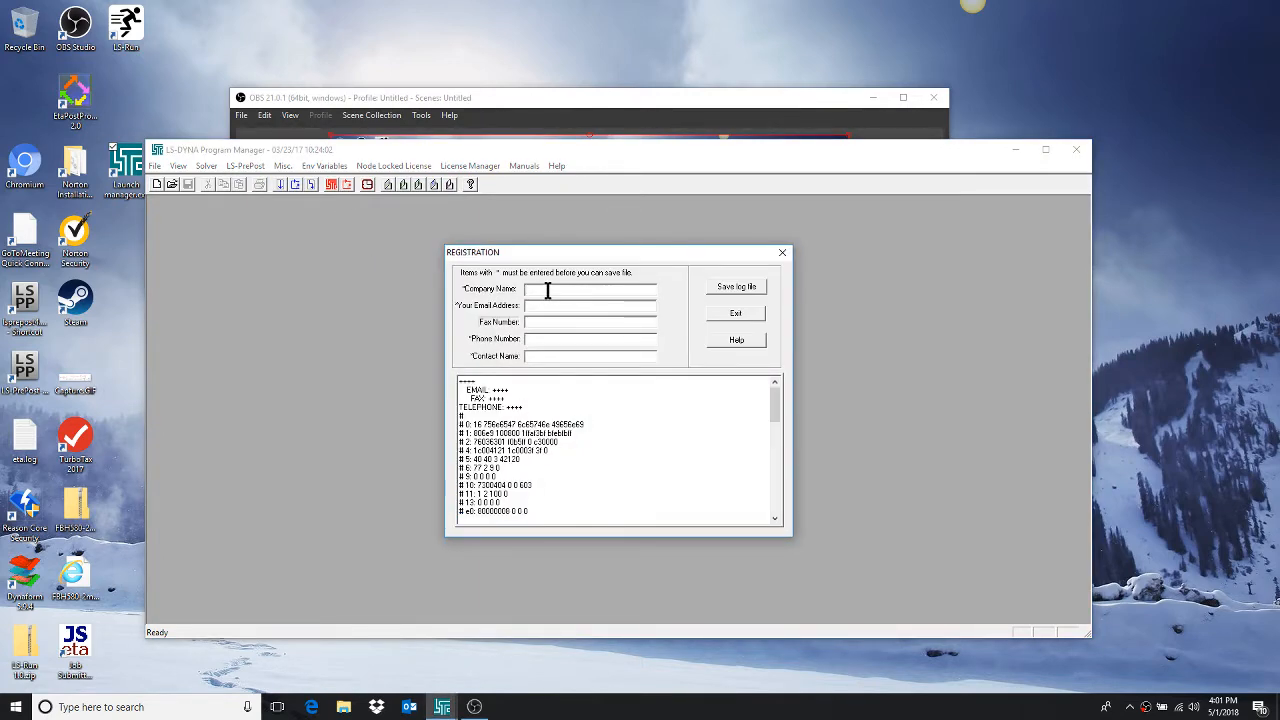
type("FST")
left_click(567, 305)
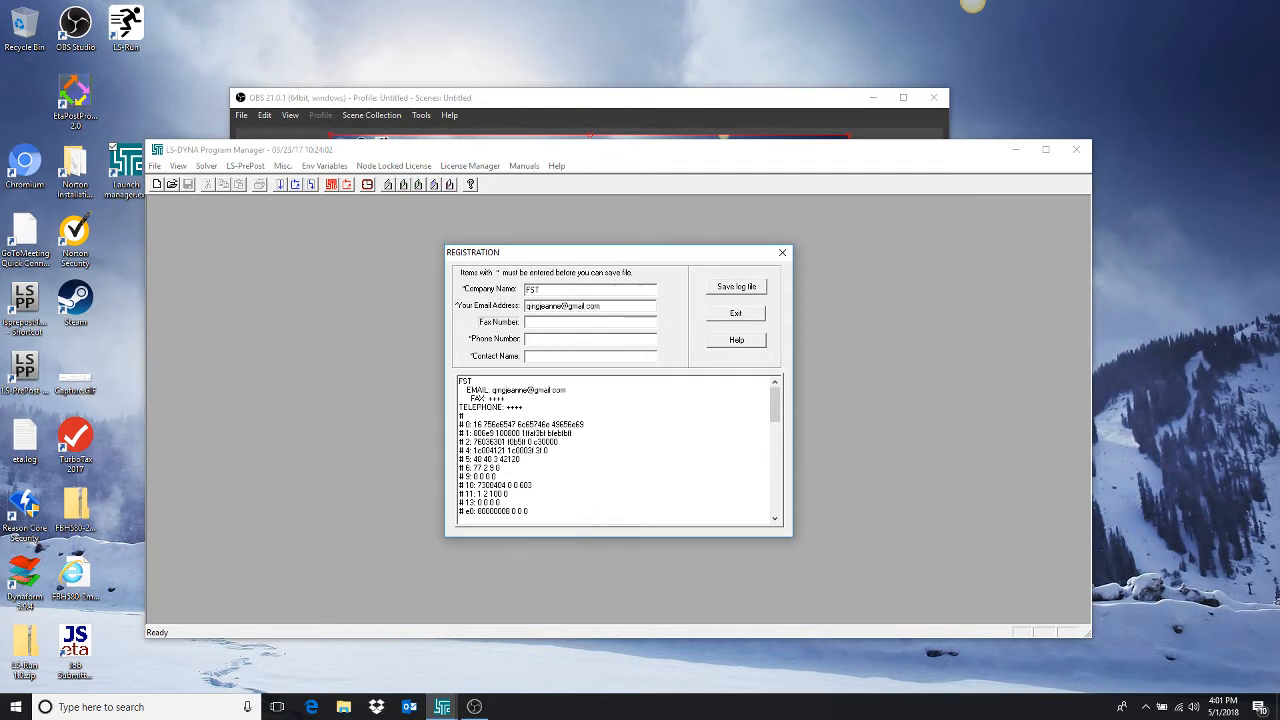
left_click(547, 341)
type("7345552222 (")
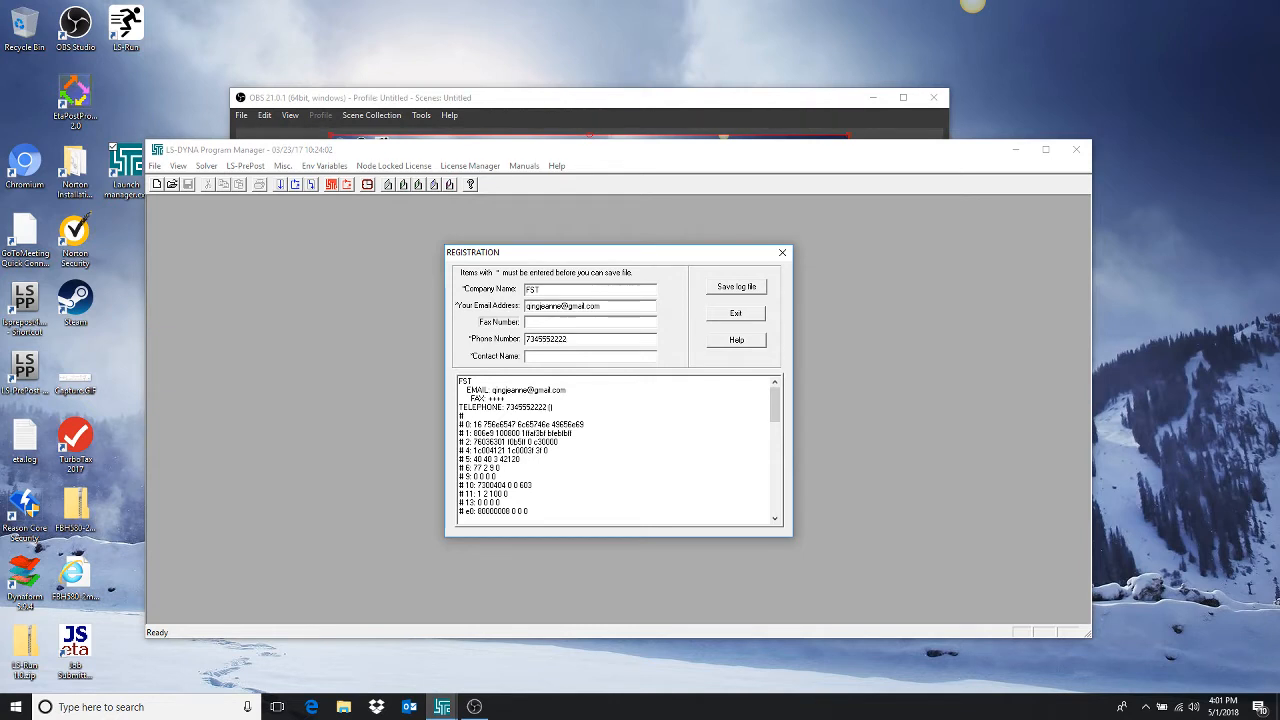
Save the registration log file as LSTC_SERVER_INFO on the Desktop and close the registration form.
left_click(730, 283)
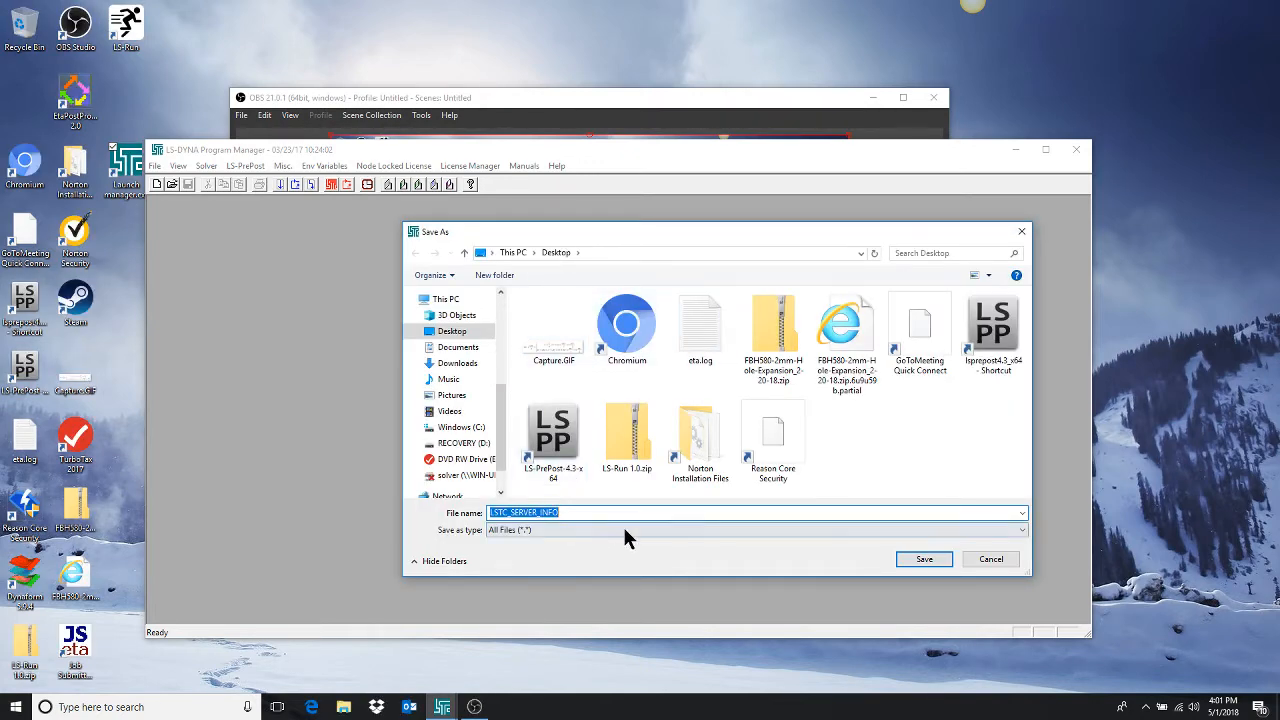
left_click(922, 559)
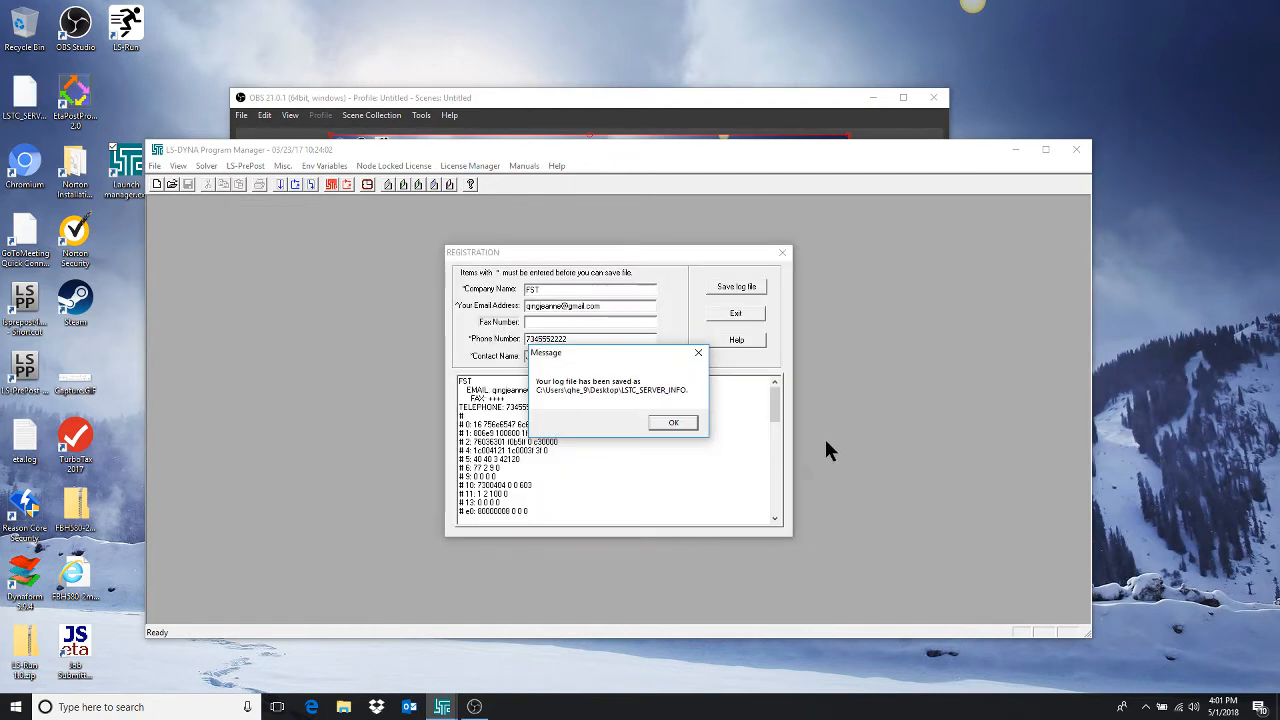
left_click(23, 84)
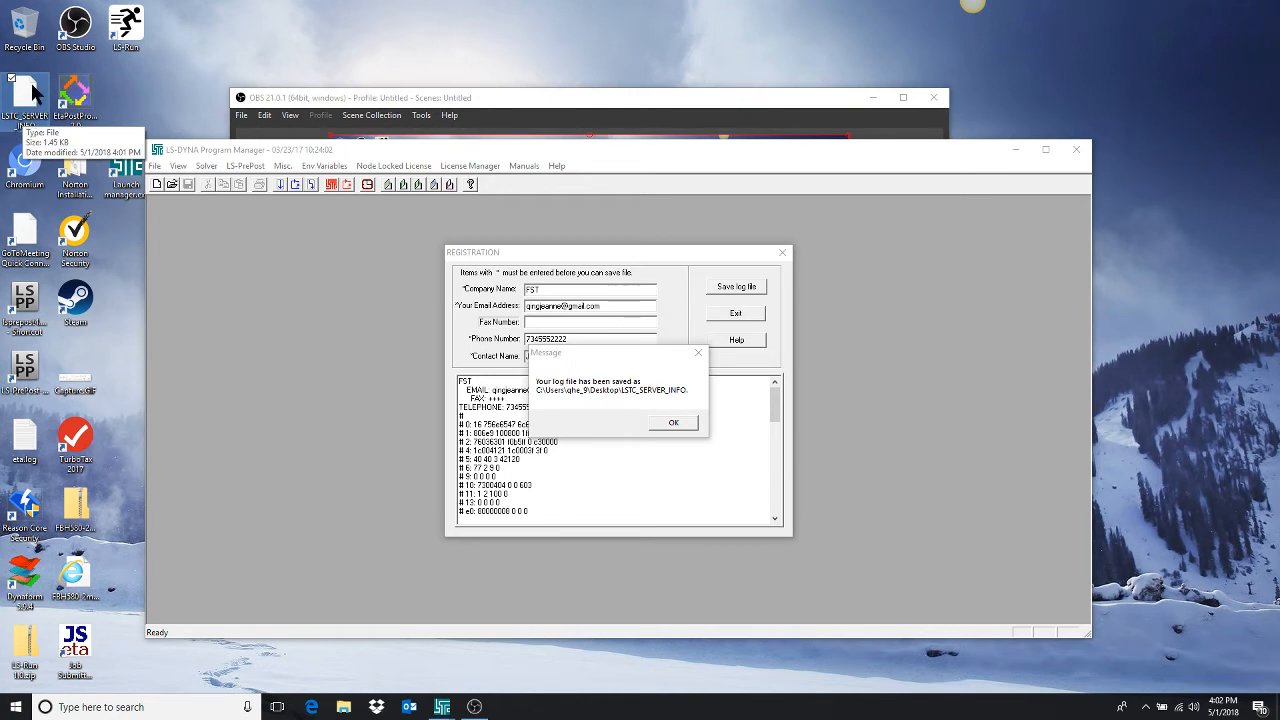
left_click(678, 425)
left_click(714, 427)
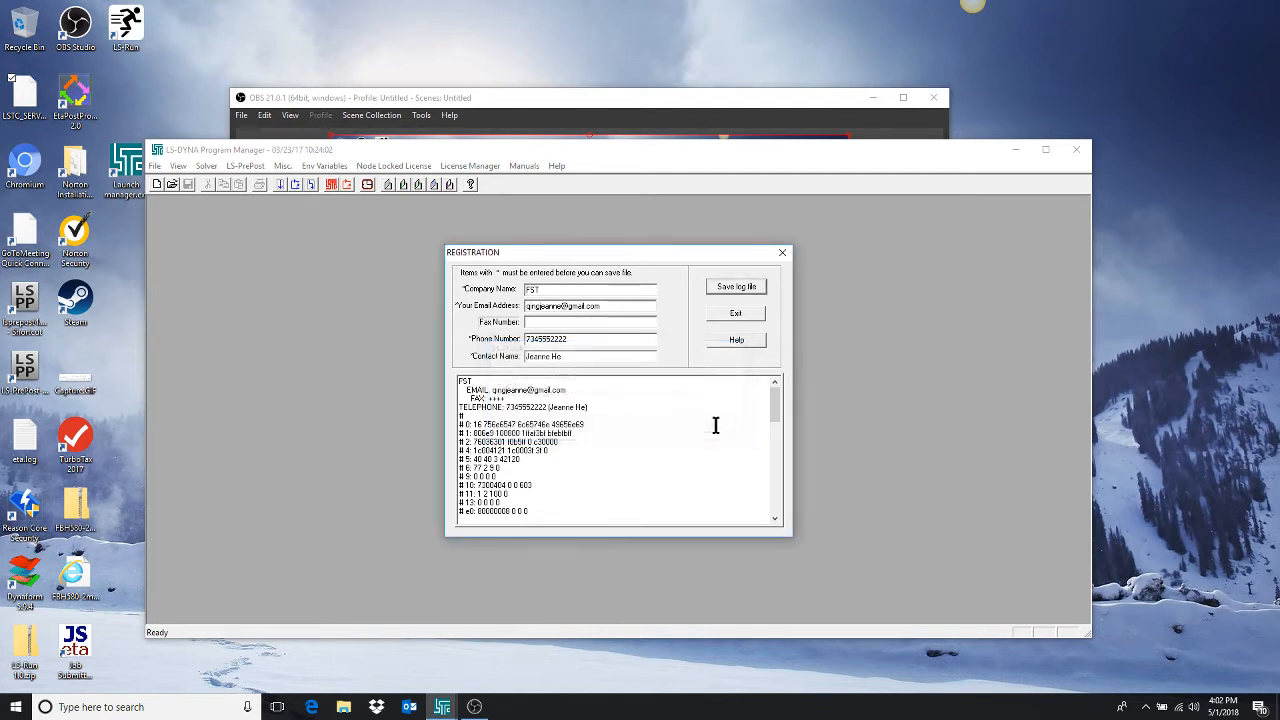
left_click(782, 254)
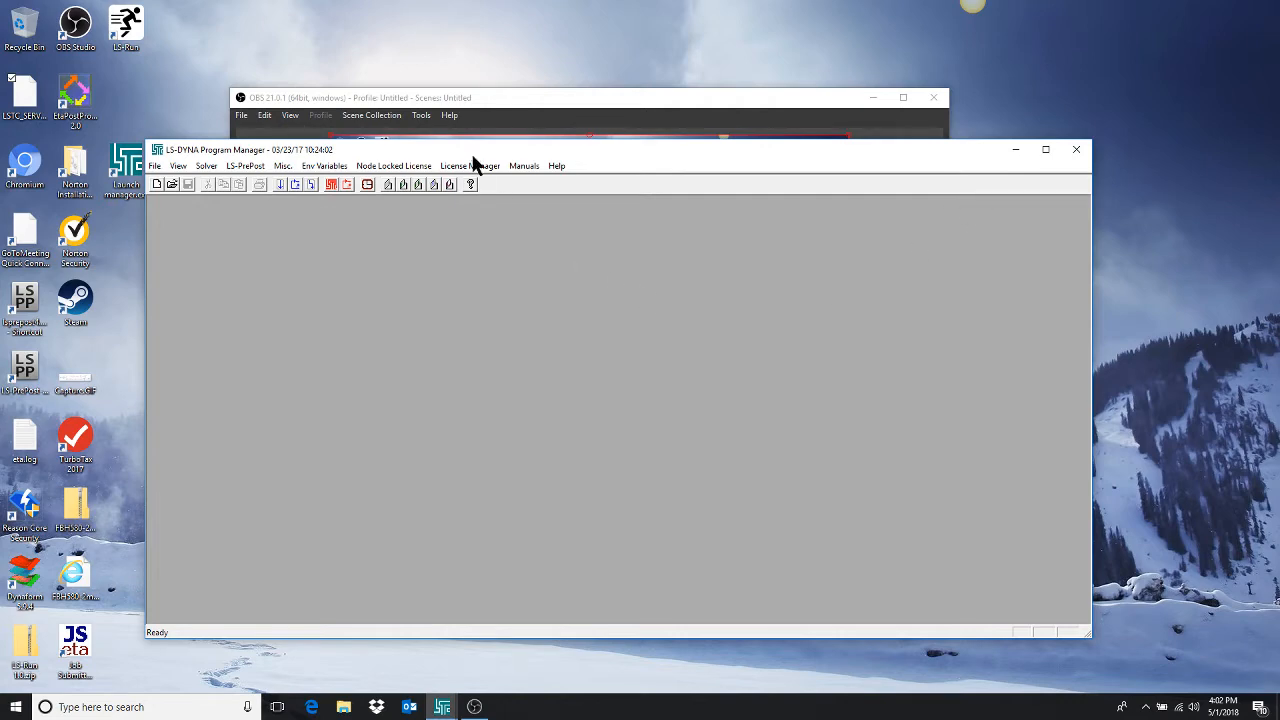
Maximize the program window and import the network license file server_data-2 from the License folder in Documents onto the local machine.
left_click_drag(474, 157, 456, 108)
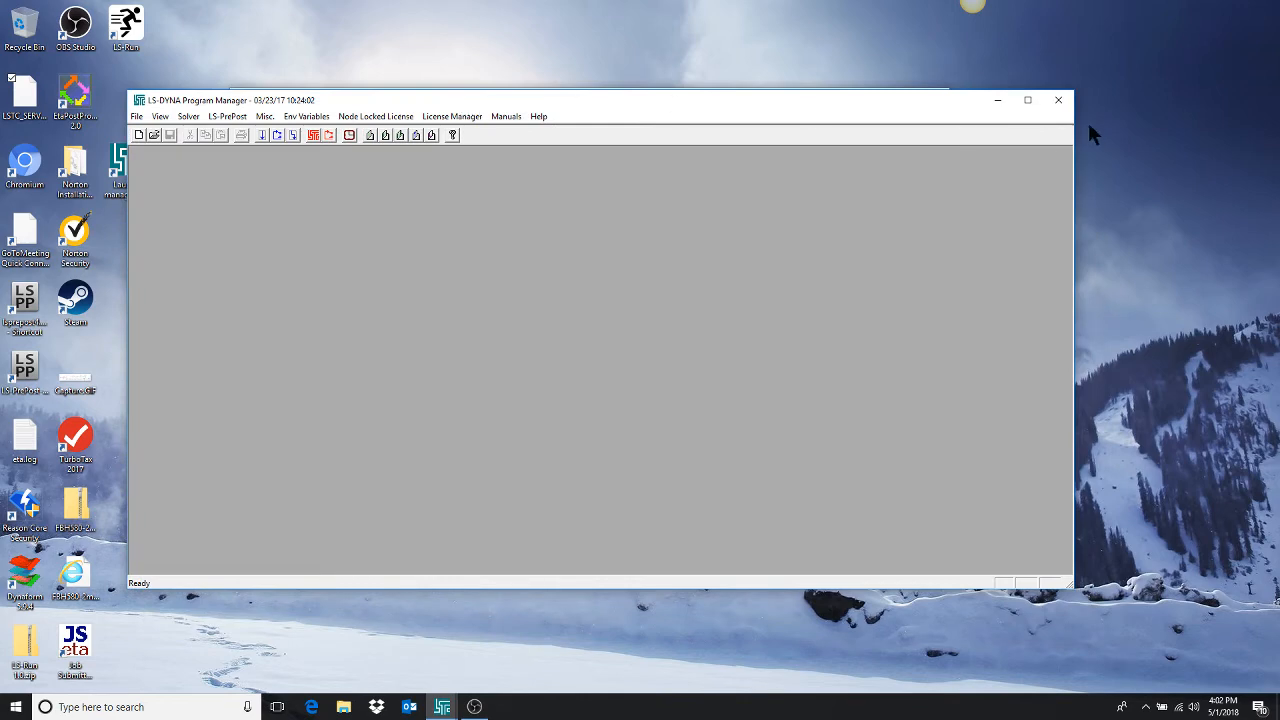
left_click(1028, 101)
left_click(331, 24)
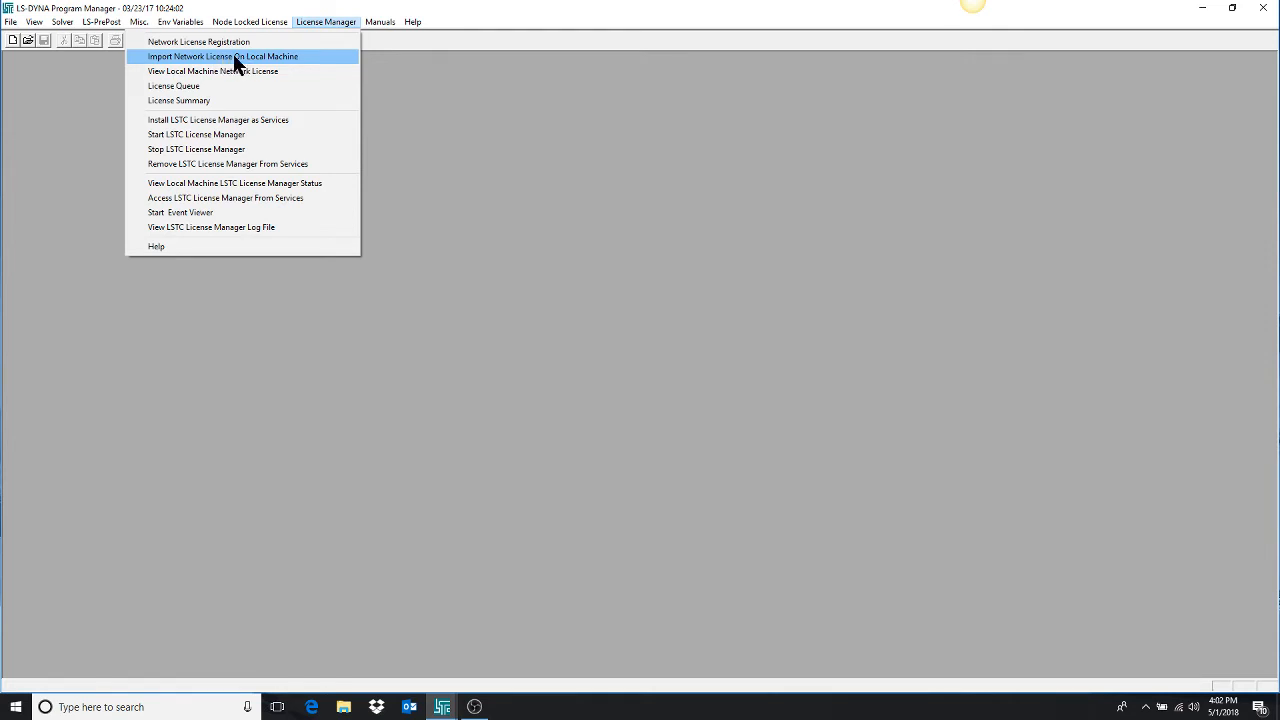
left_click(235, 58)
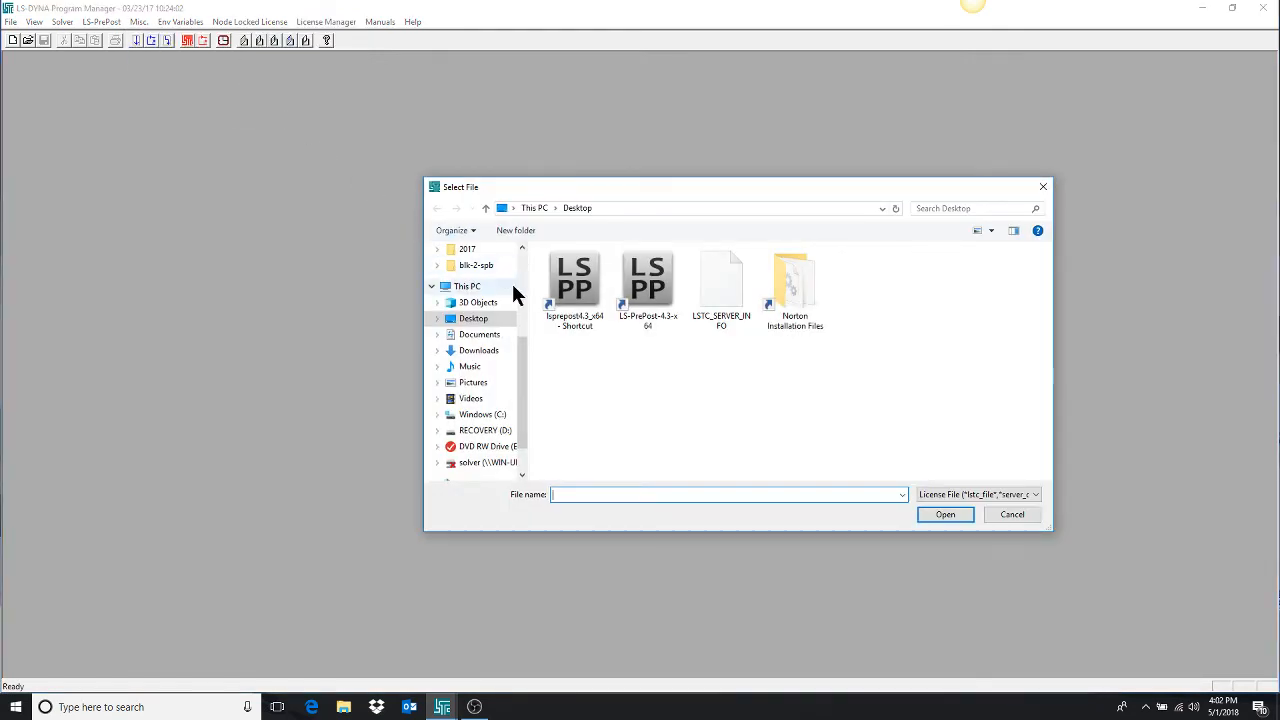
left_click(489, 414)
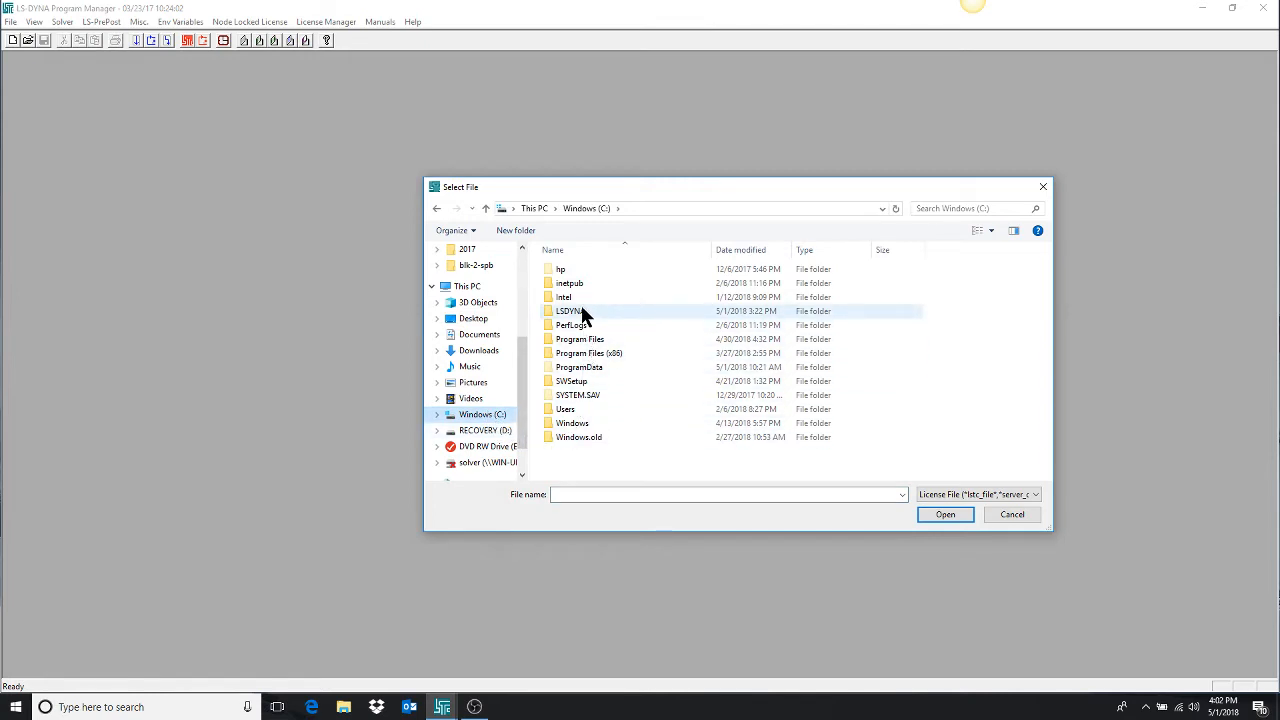
left_click(484, 335)
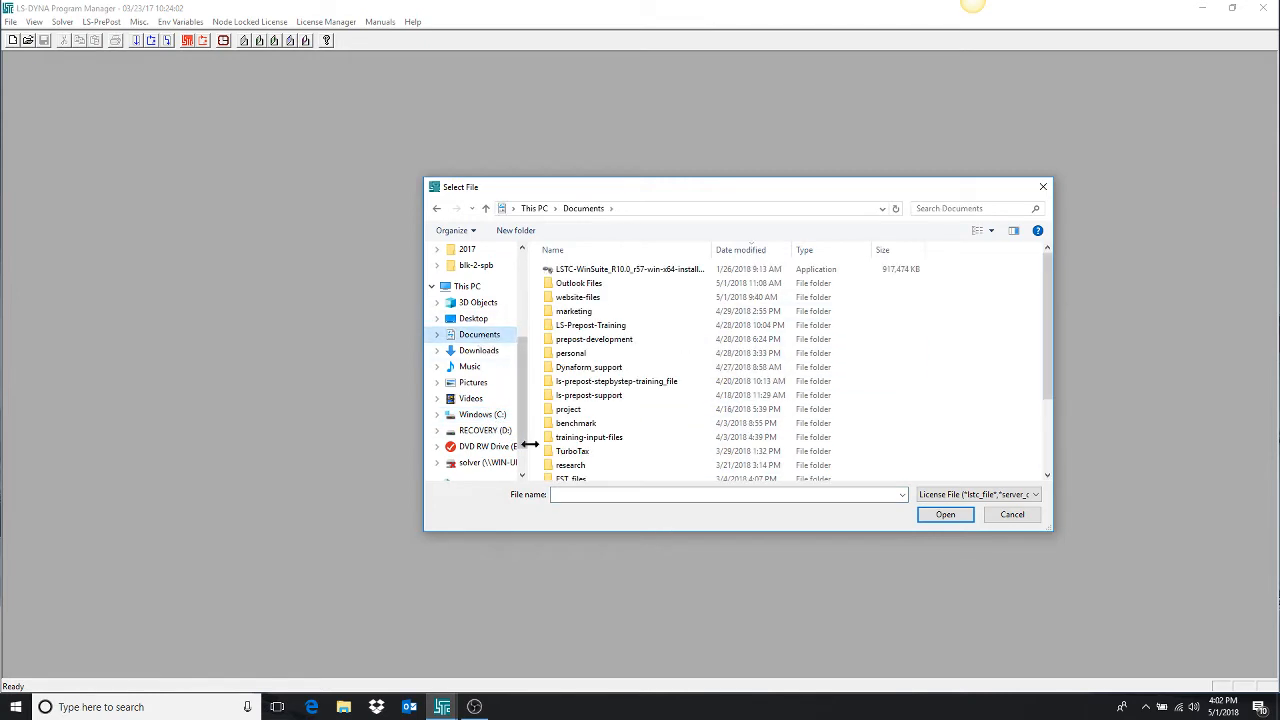
scroll(672, 405, "down", 3)
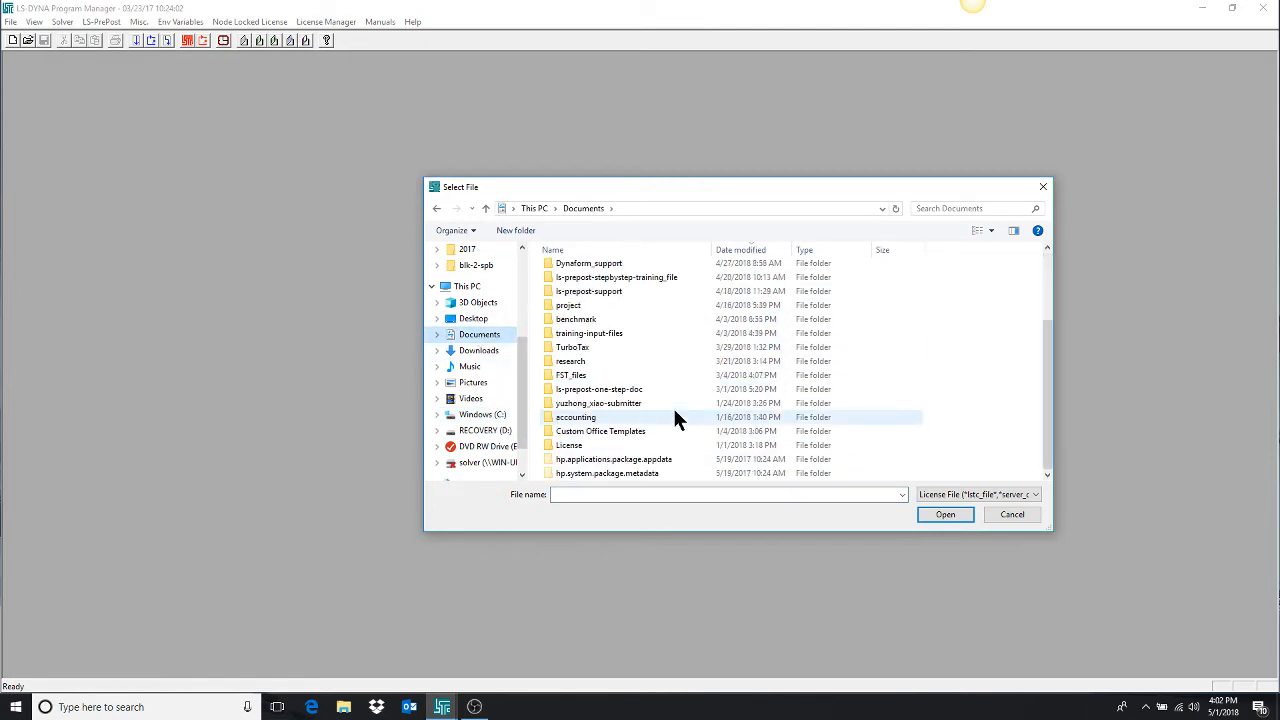
double_click(584, 449)
left_click(574, 268)
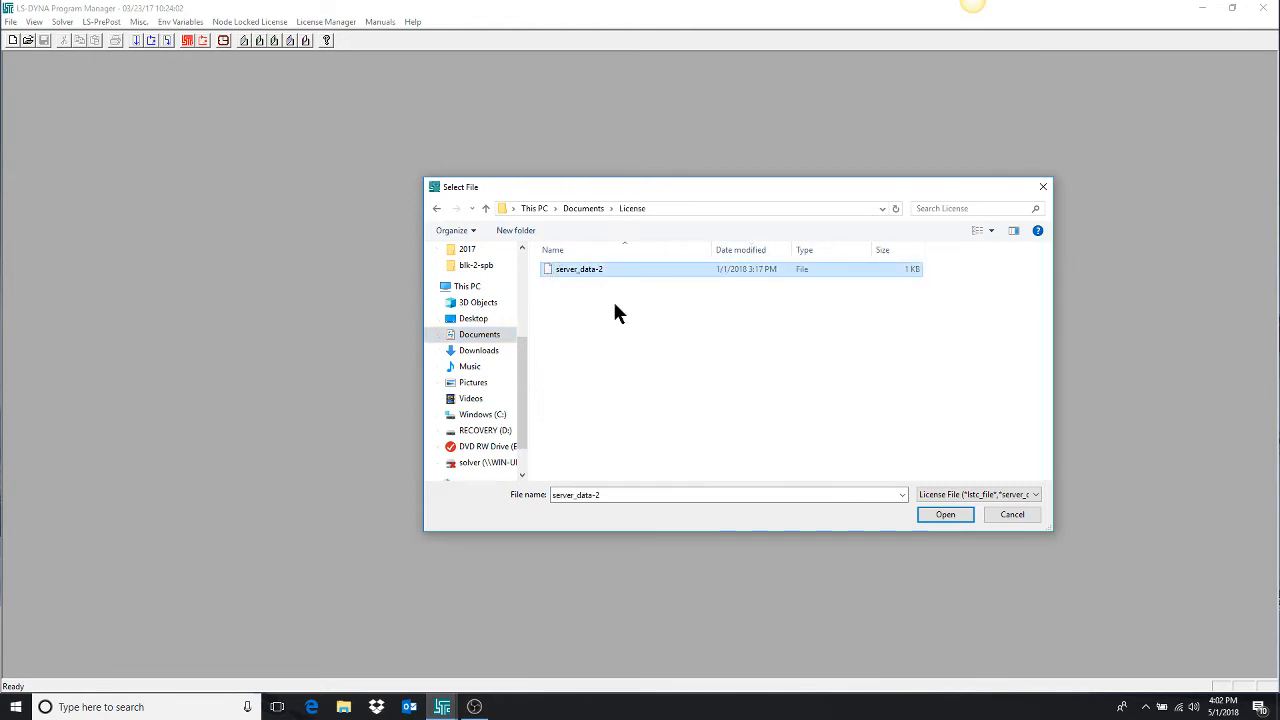
left_click(958, 519)
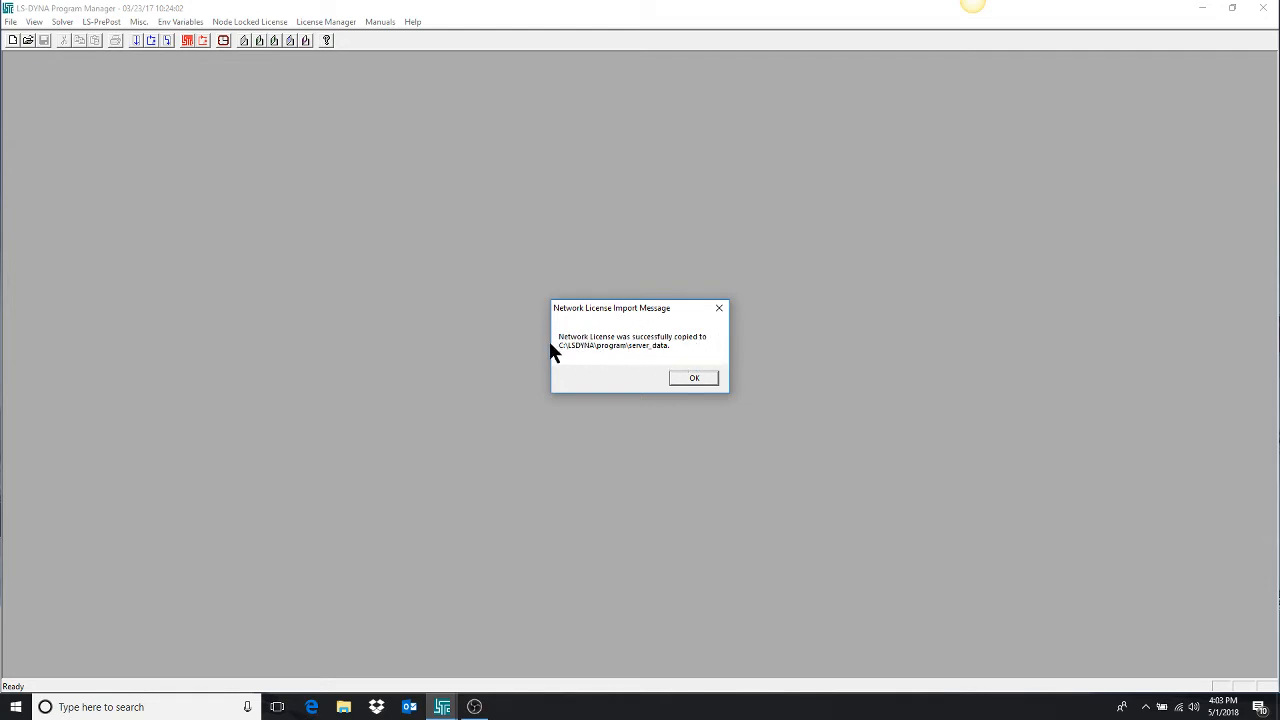
left_click(694, 379)
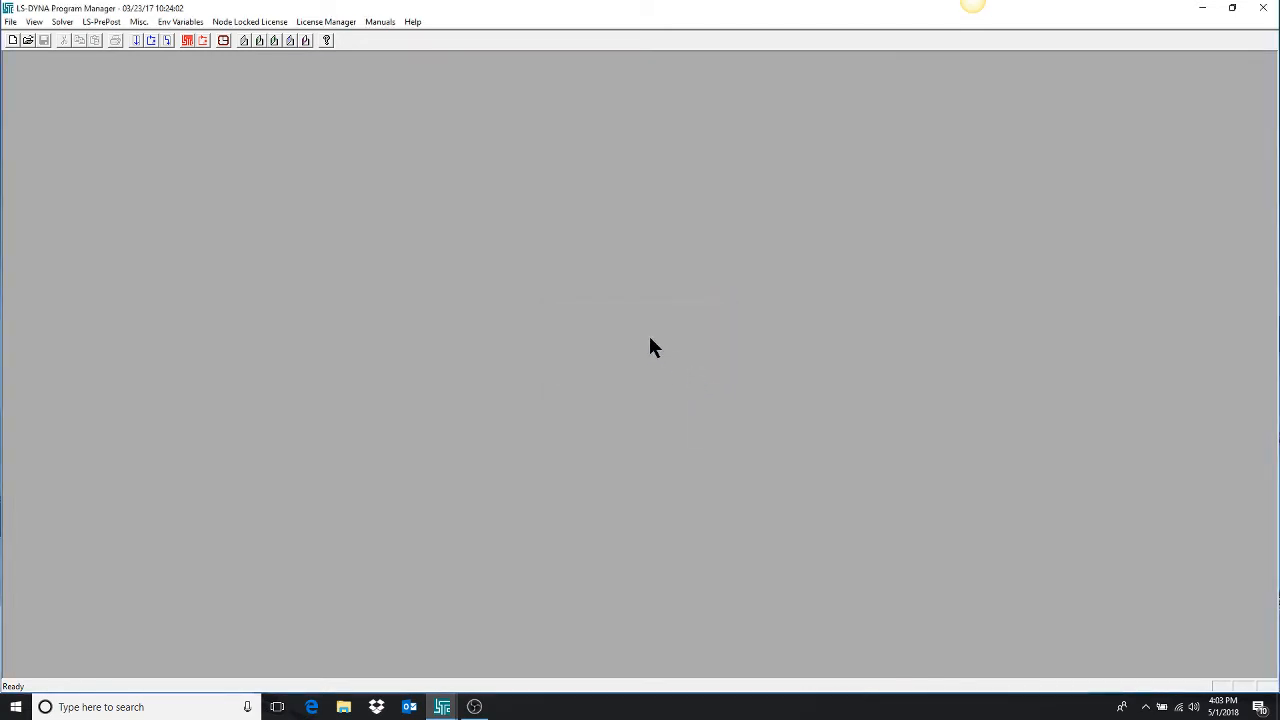
Install the LSTC License Manager as a service and start it.
left_click(328, 24)
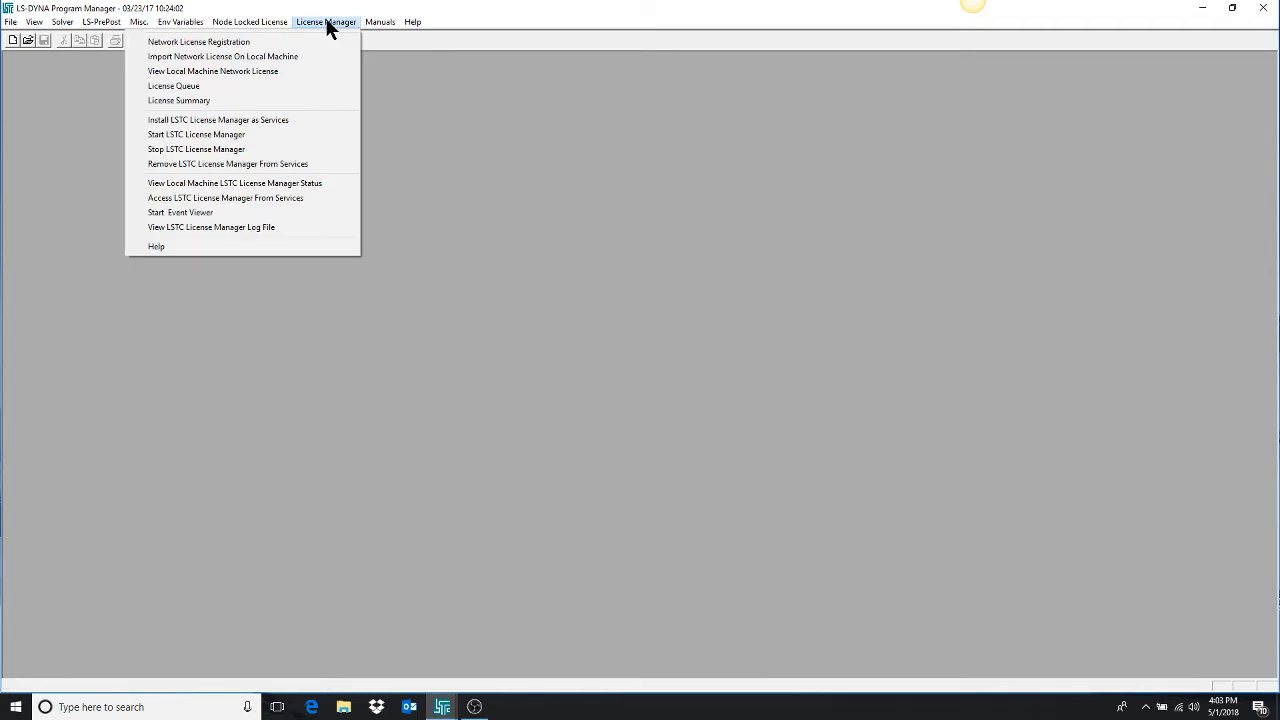
left_click(264, 124)
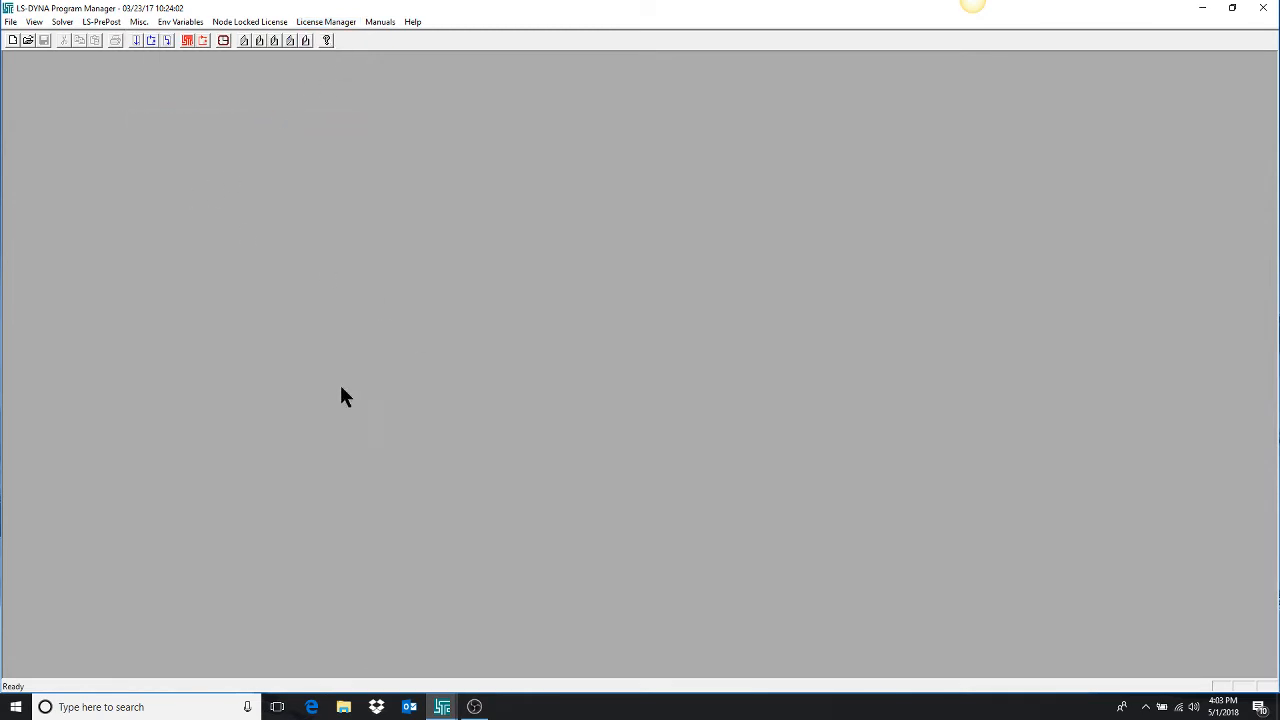
left_click(333, 21)
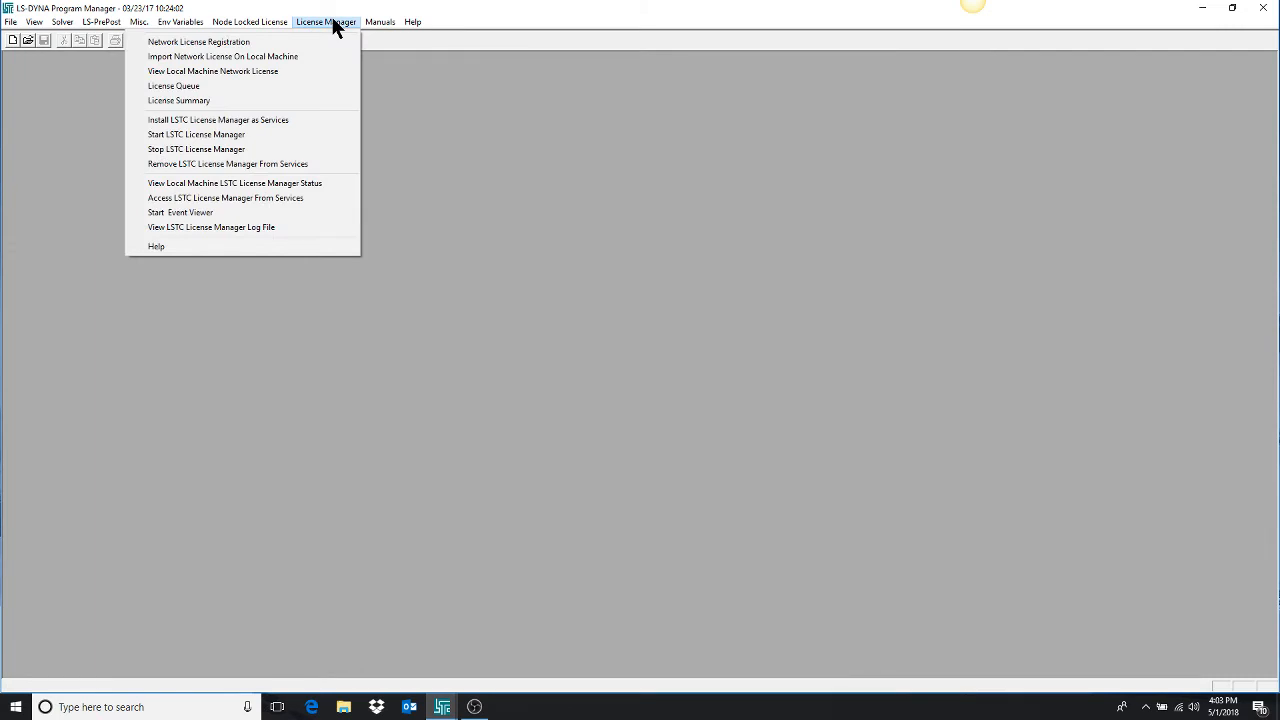
left_click(226, 136)
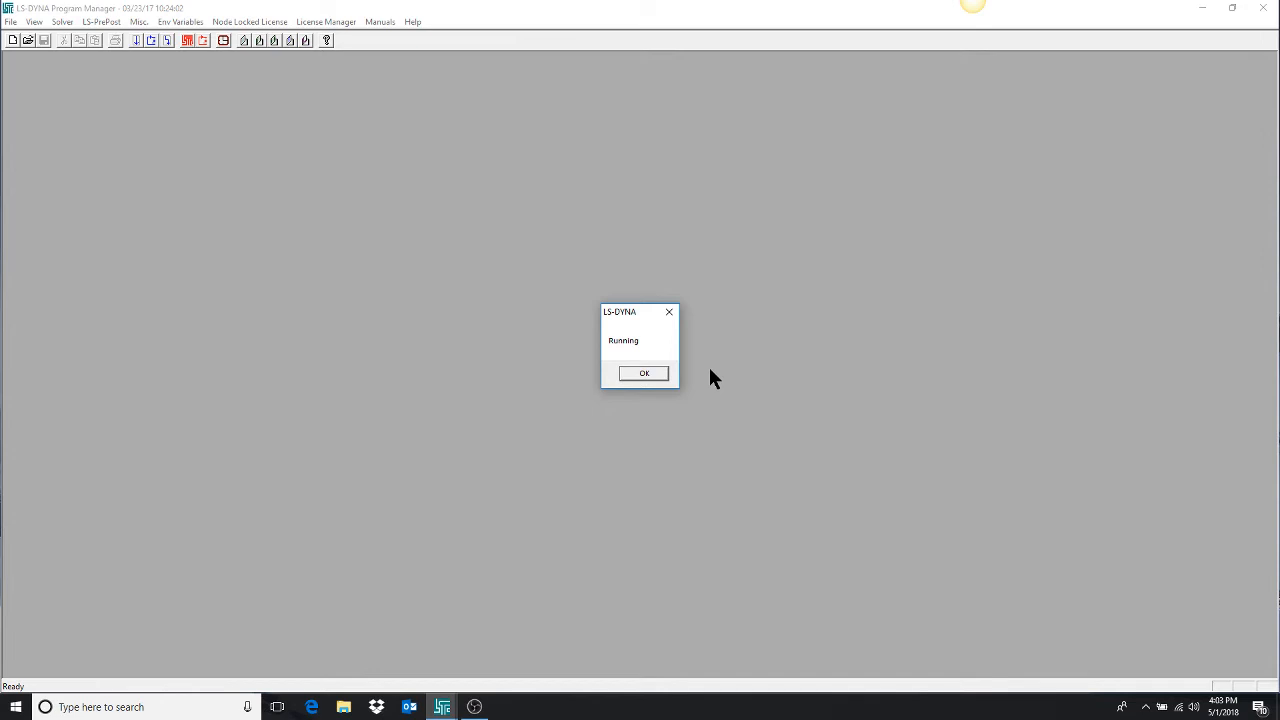
Look for the lstclm.exe license manager process in the Windows Task Manager, and close Task Manager.
right_click(575, 712)
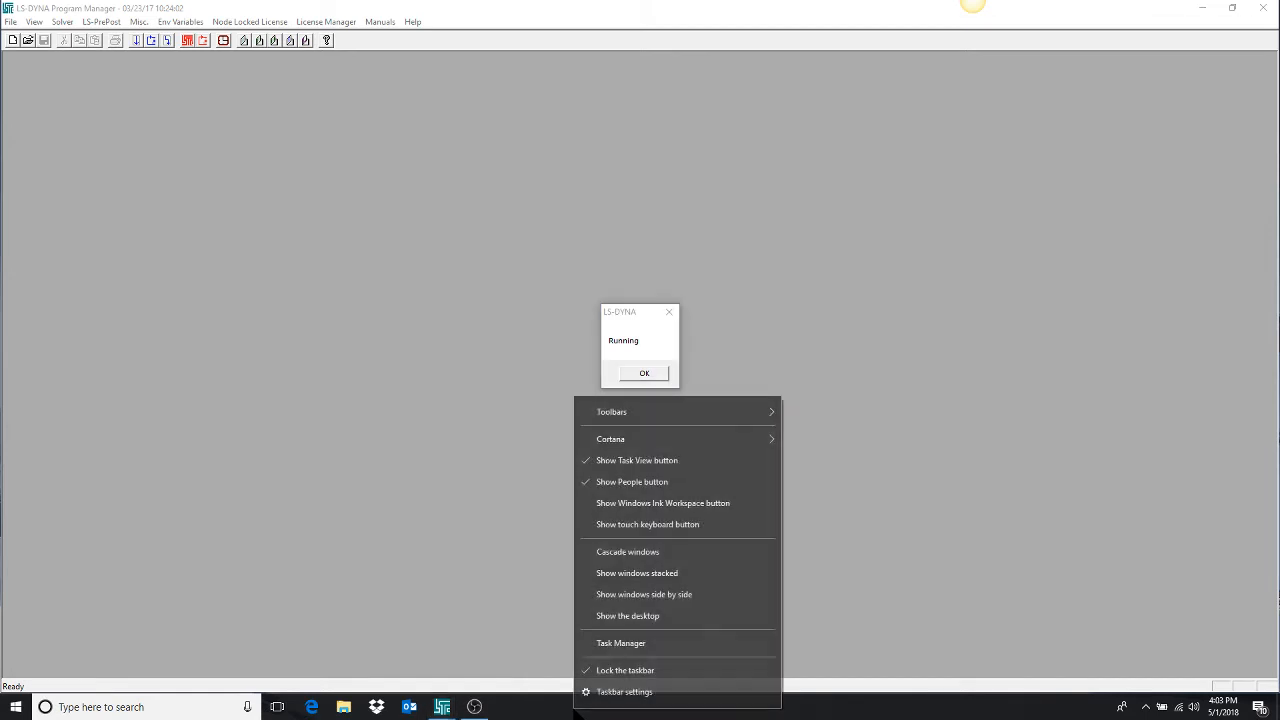
left_click(614, 644)
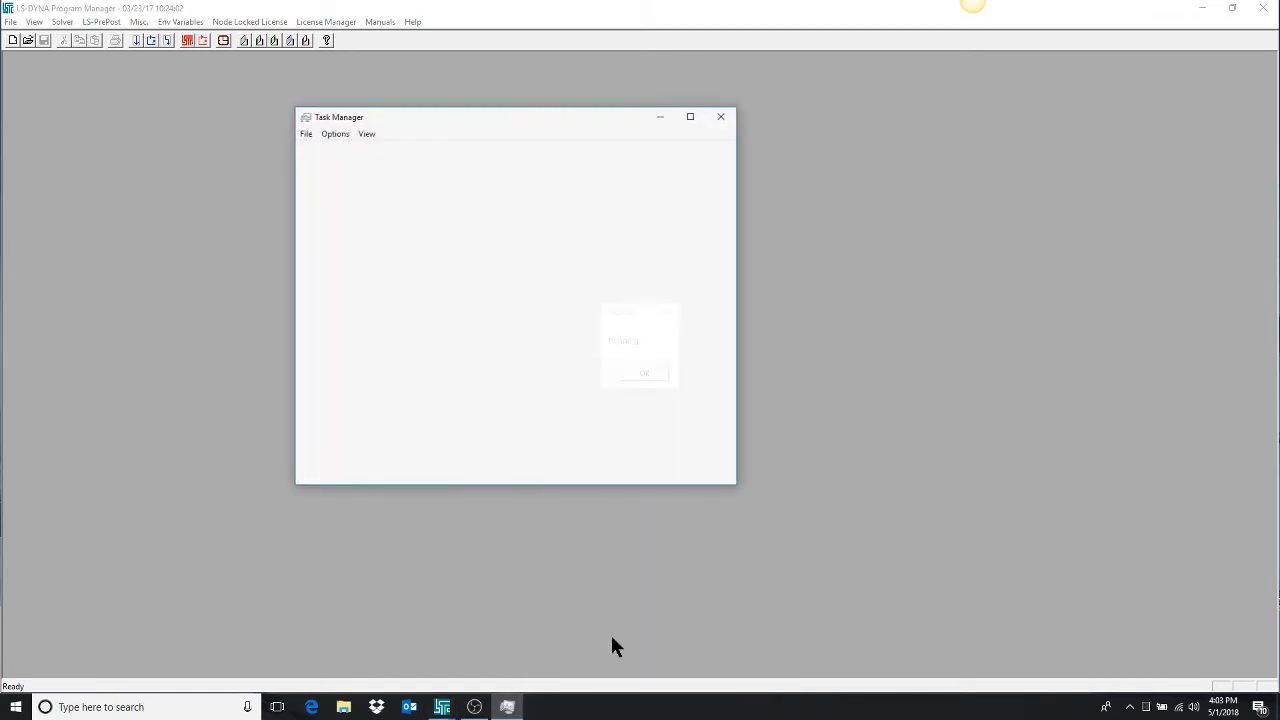
scroll(370, 258, "down", 1)
scroll(366, 250, "down", 7)
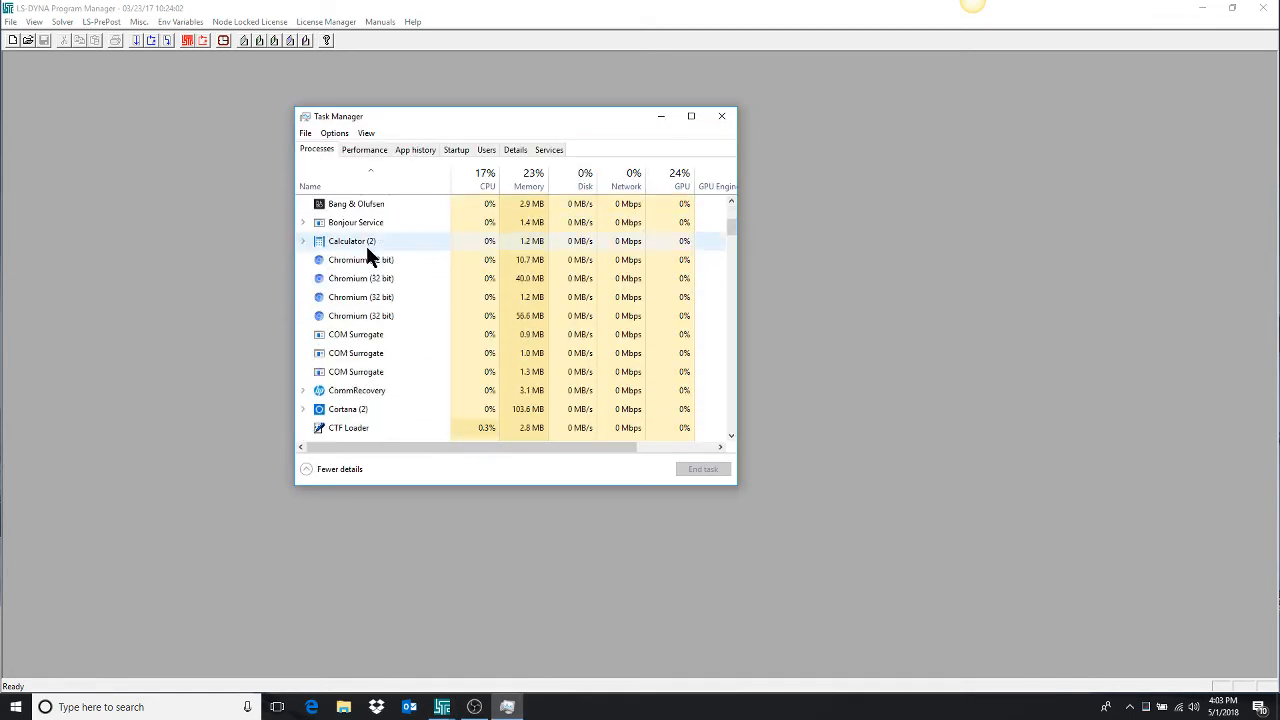
scroll(366, 250, "down", 8)
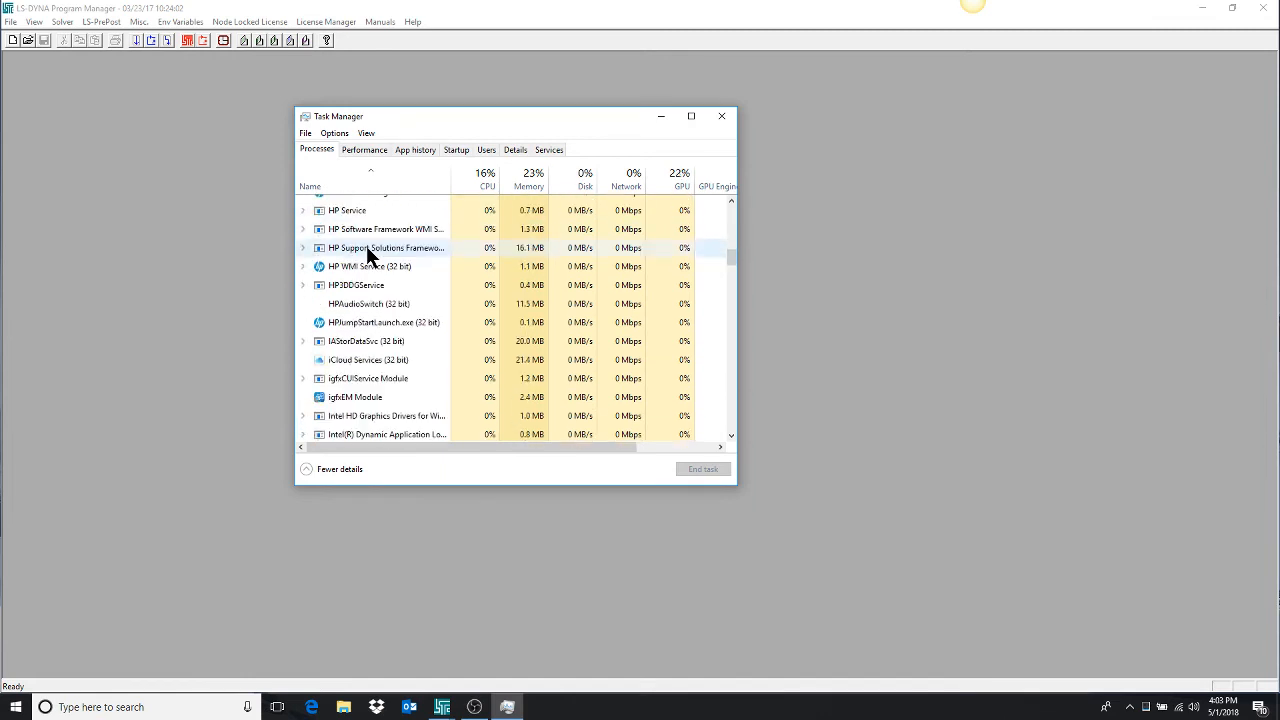
scroll(366, 250, "down", 3)
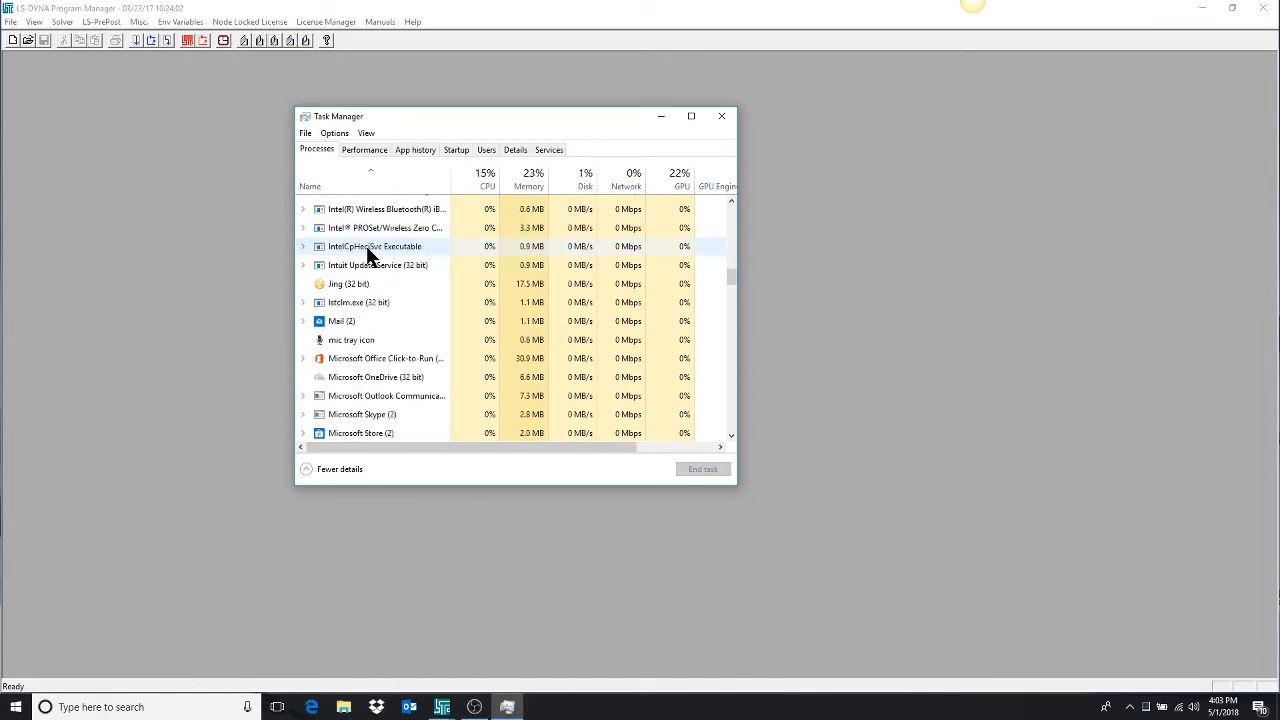
scroll(416, 330, "up", 3)
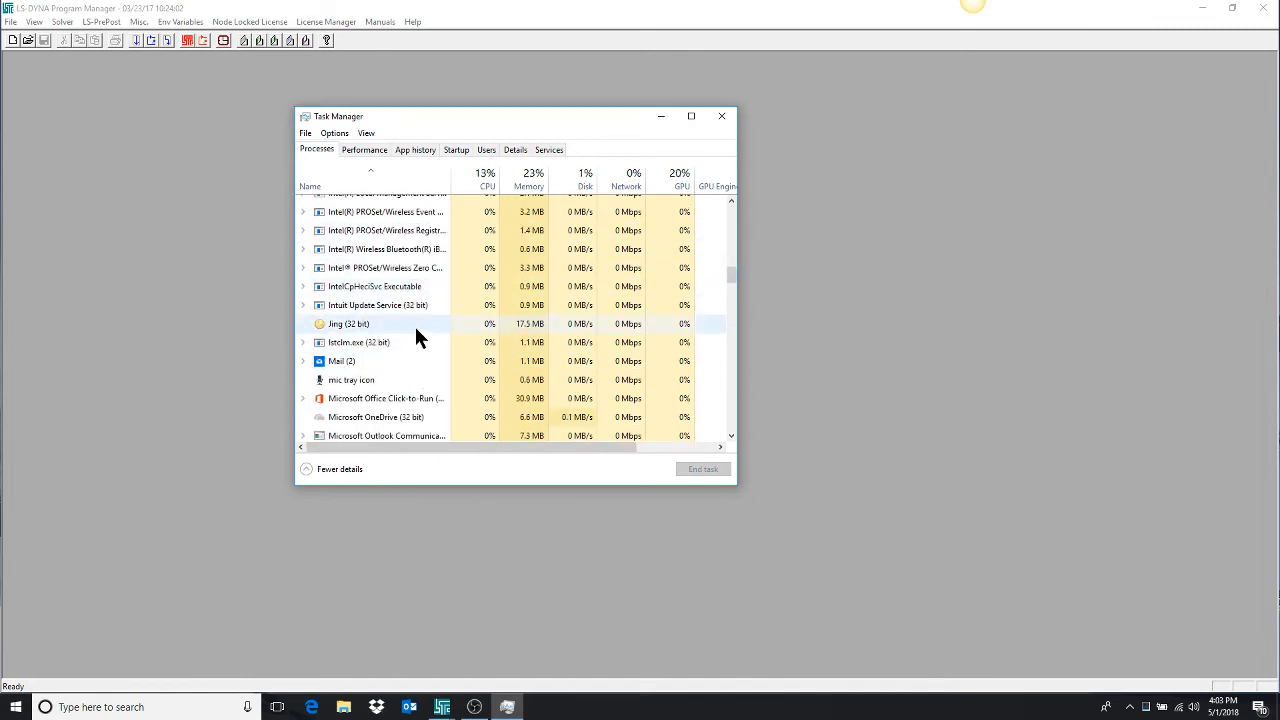
scroll(417, 330, "down", 2)
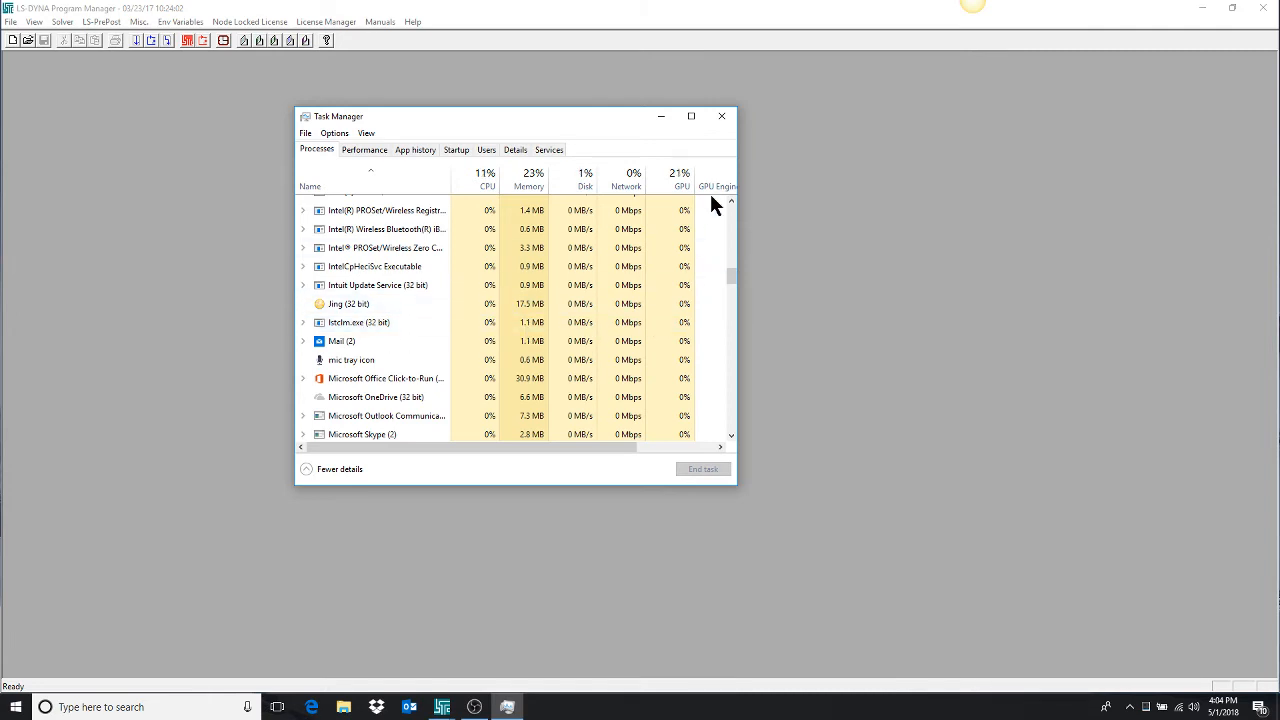
left_click(723, 118)
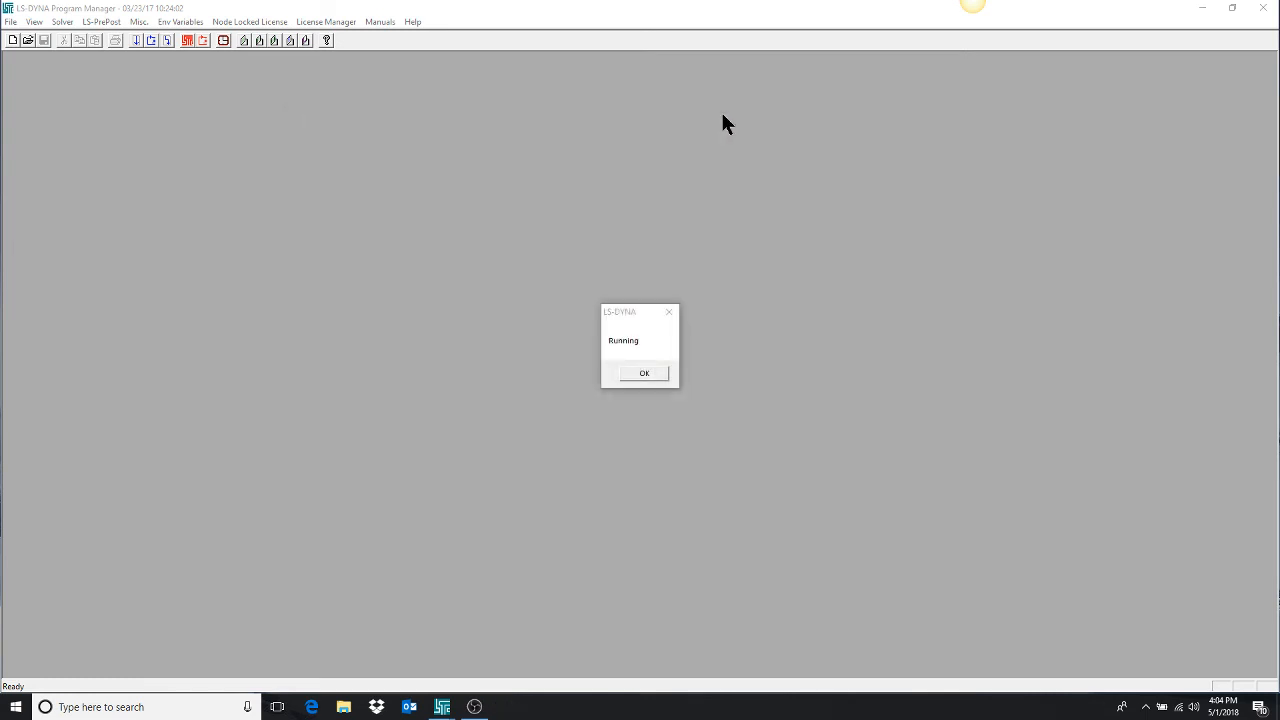
Dismiss the license manager status message and restore the program window to its smaller size on the desktop.
left_click(644, 376)
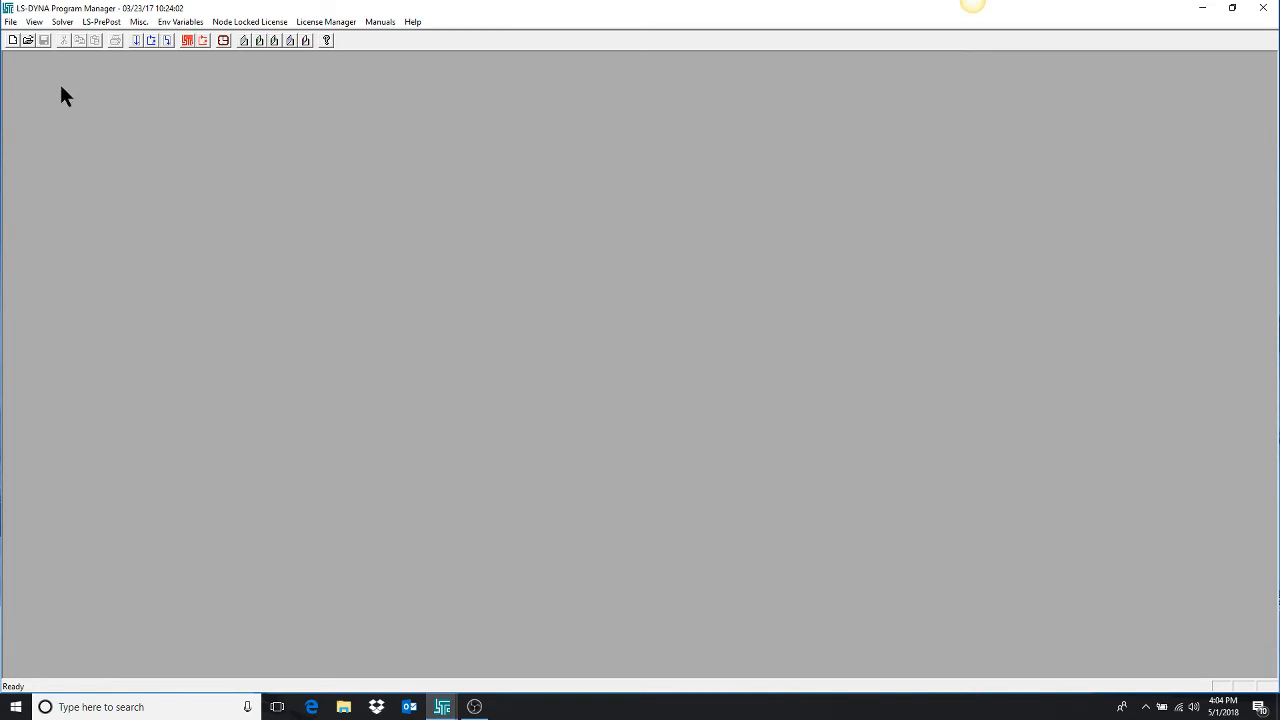
left_click(1235, 10)
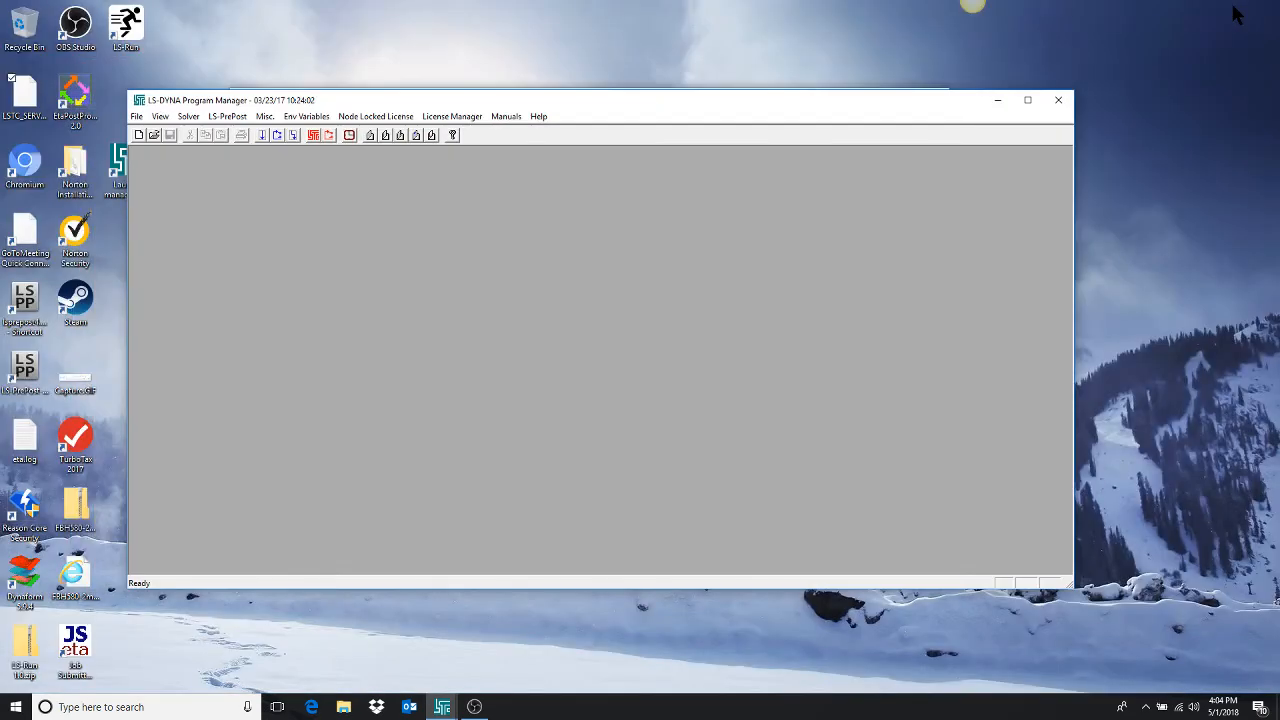
left_click_drag(374, 98, 418, 108)
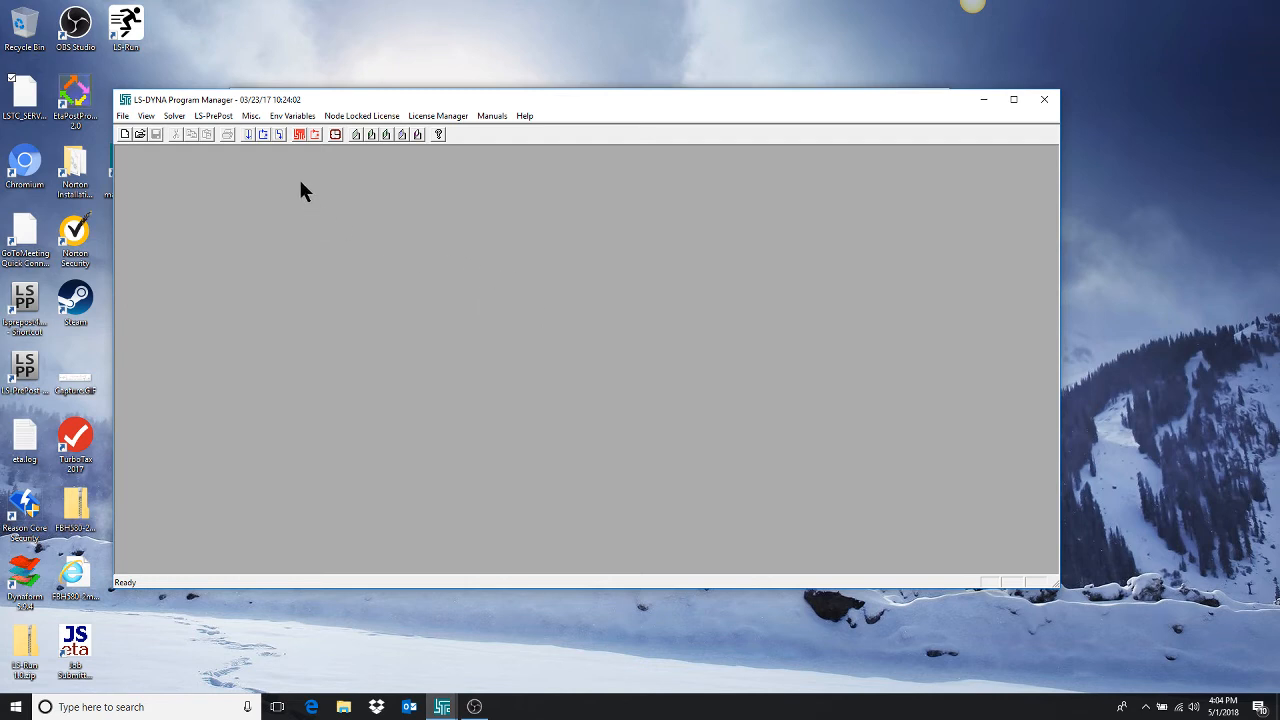
In the LS-DYNA environment variable setup, choose the network license type and enter storm1 as the network license manager.
left_click(294, 116)
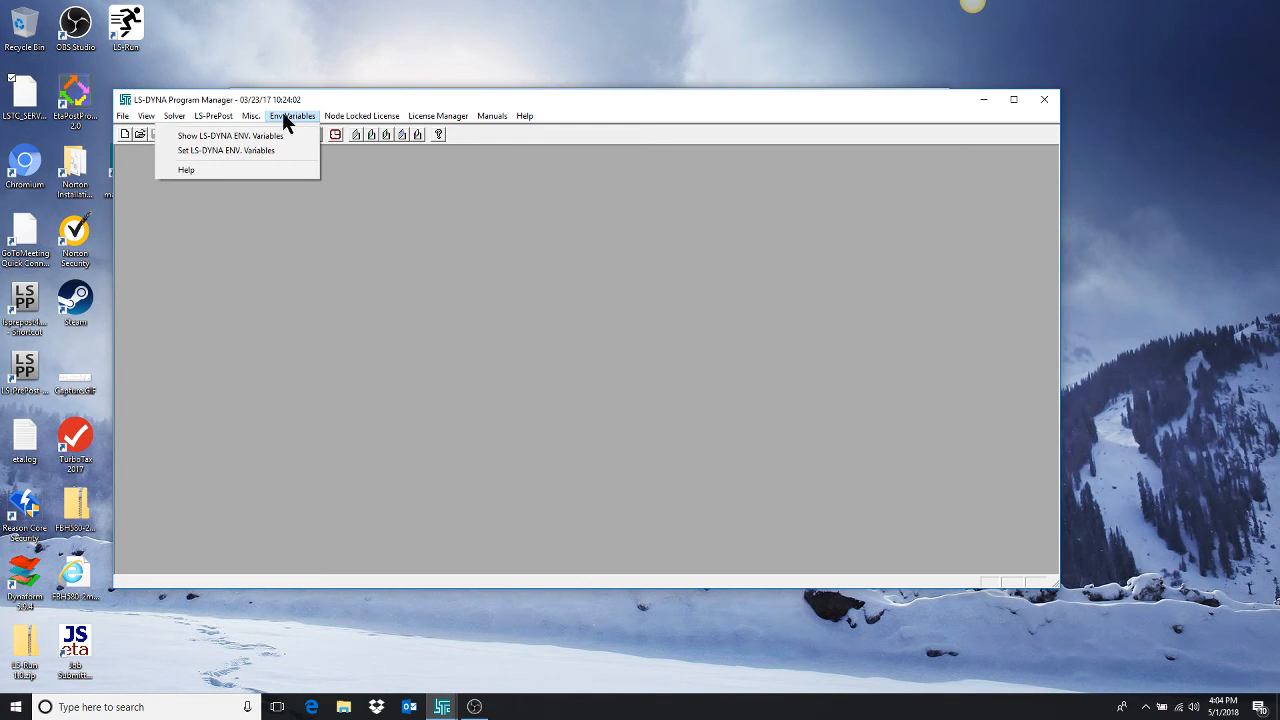
left_click(204, 153)
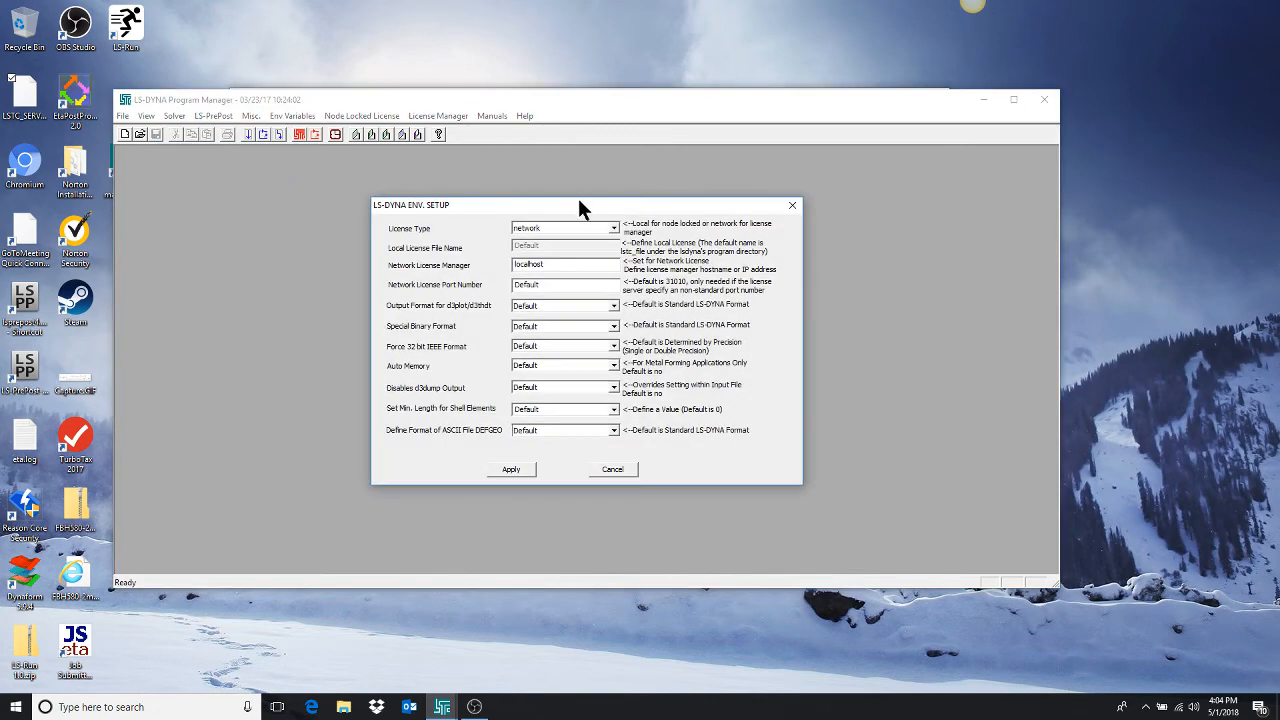
left_click_drag(579, 200, 357, 192)
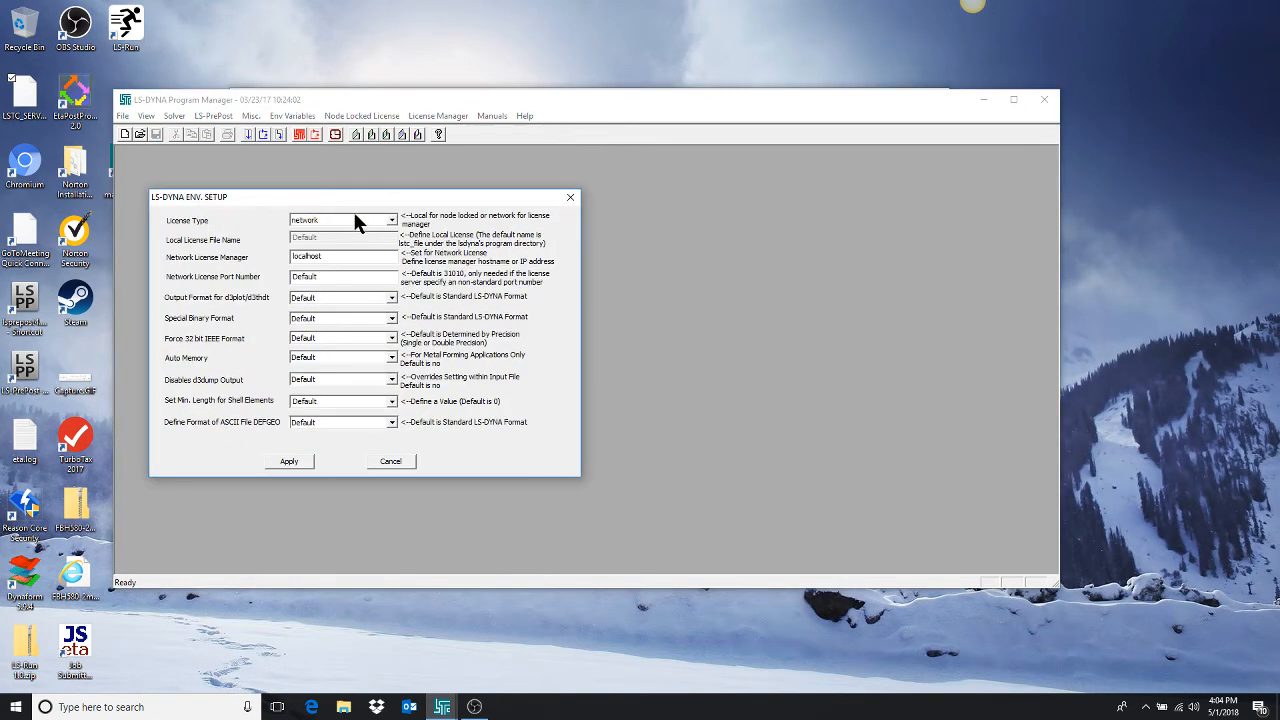
left_click(392, 220)
left_click(325, 242)
double_click(327, 257)
type("storm1")
Replace the network license manager hostname with the IP address 192.168.5.1, and cancel the environment setup.
key("BackSpace")
key("BackSpace")
key("BackSpace")
key("BackSpace")
key("BackSpace")
key("BackSpace")
type("192.168.5.1")
left_click(382, 462)
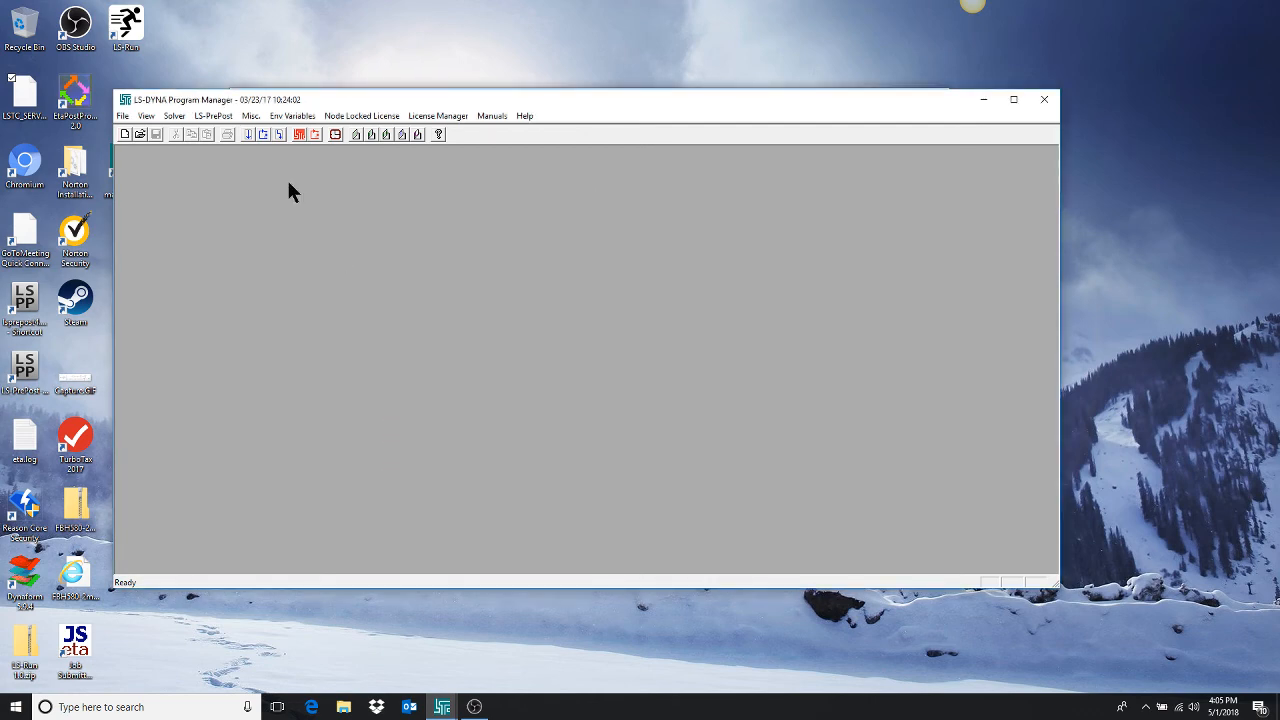
Review the license summary for program expiration dates and CPU availability, and close it.
left_click(434, 118)
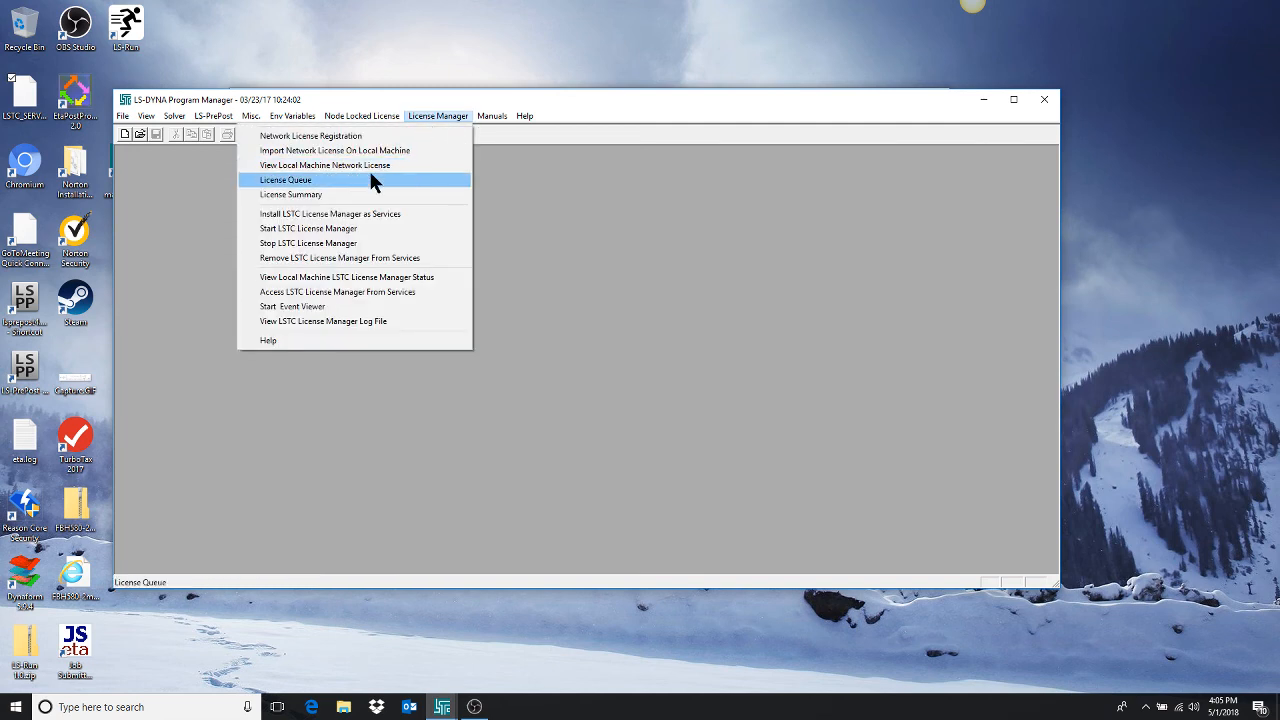
left_click(368, 194)
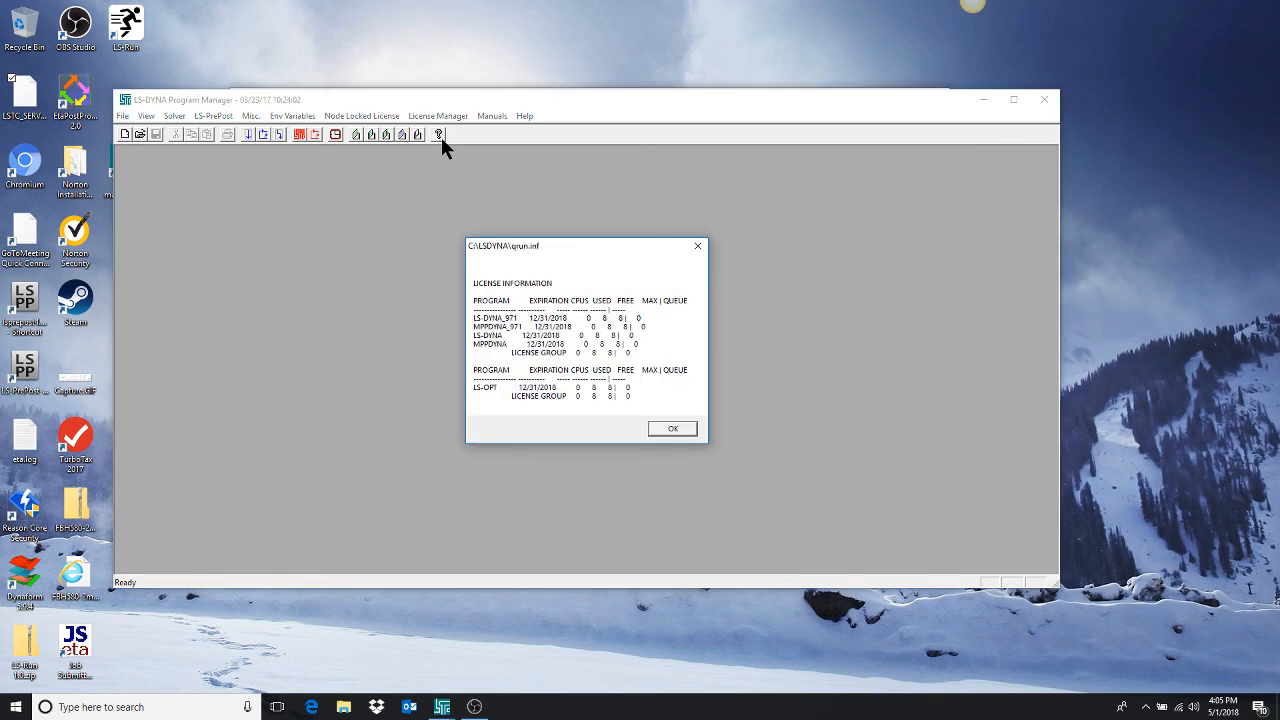
left_click_drag(553, 250, 285, 209)
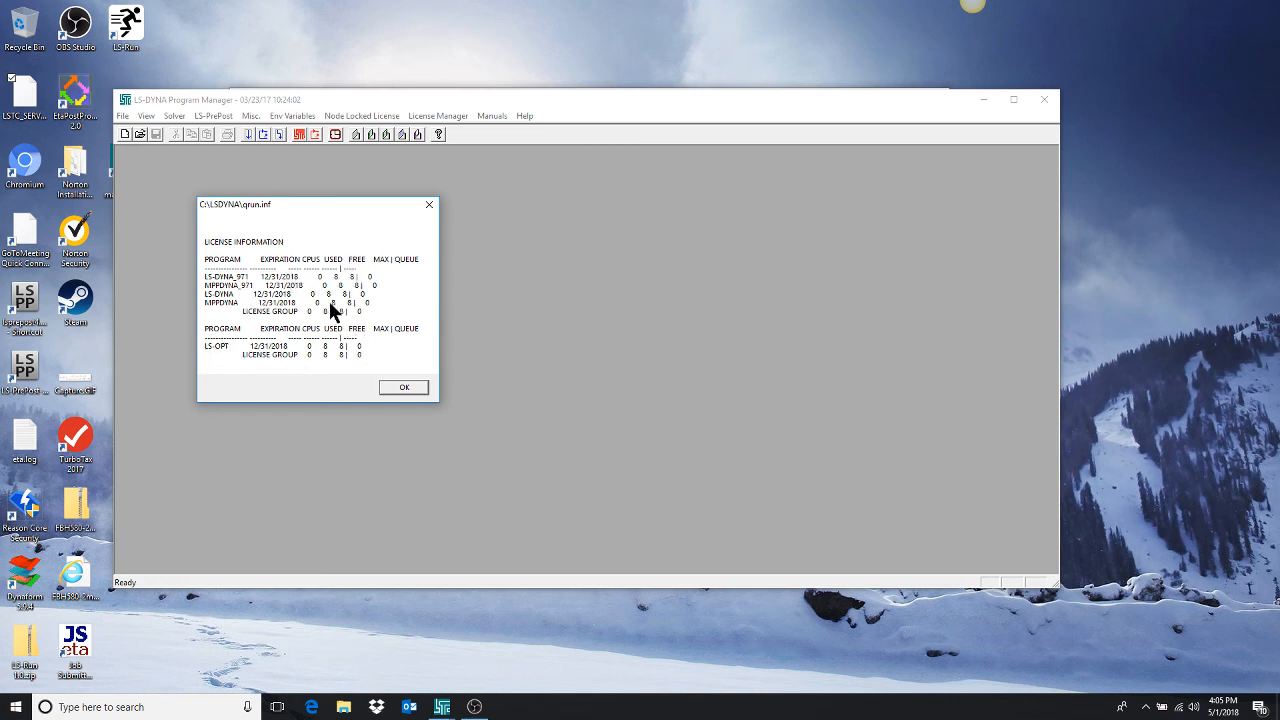
left_click(401, 389)
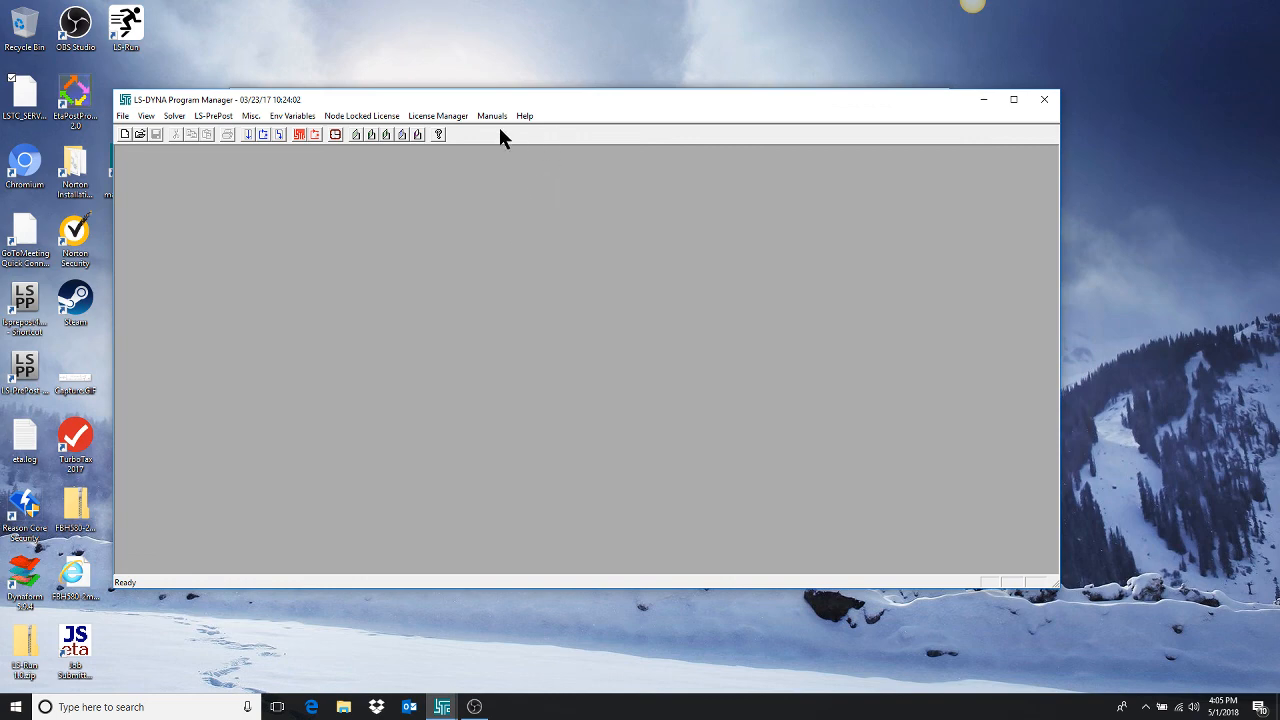
Check the network license queue for running and queued jobs, and close the queue window.
left_click(424, 117)
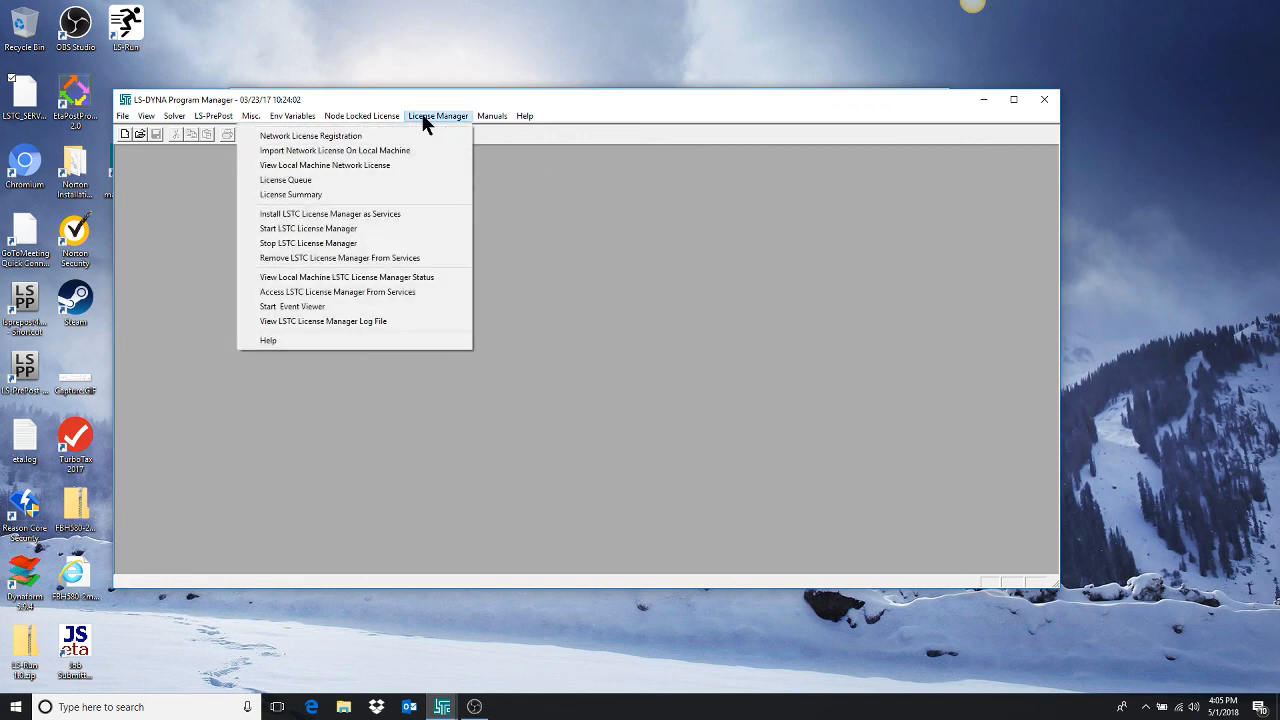
left_click(295, 186)
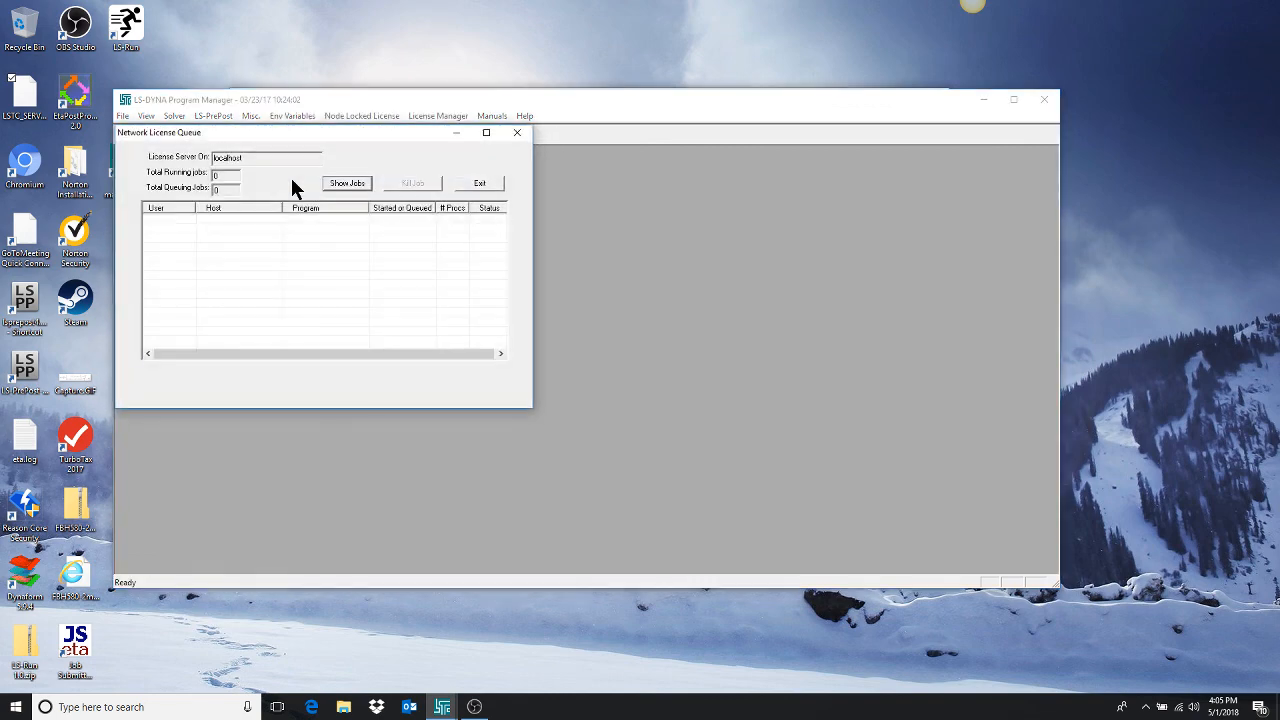
left_click(340, 185)
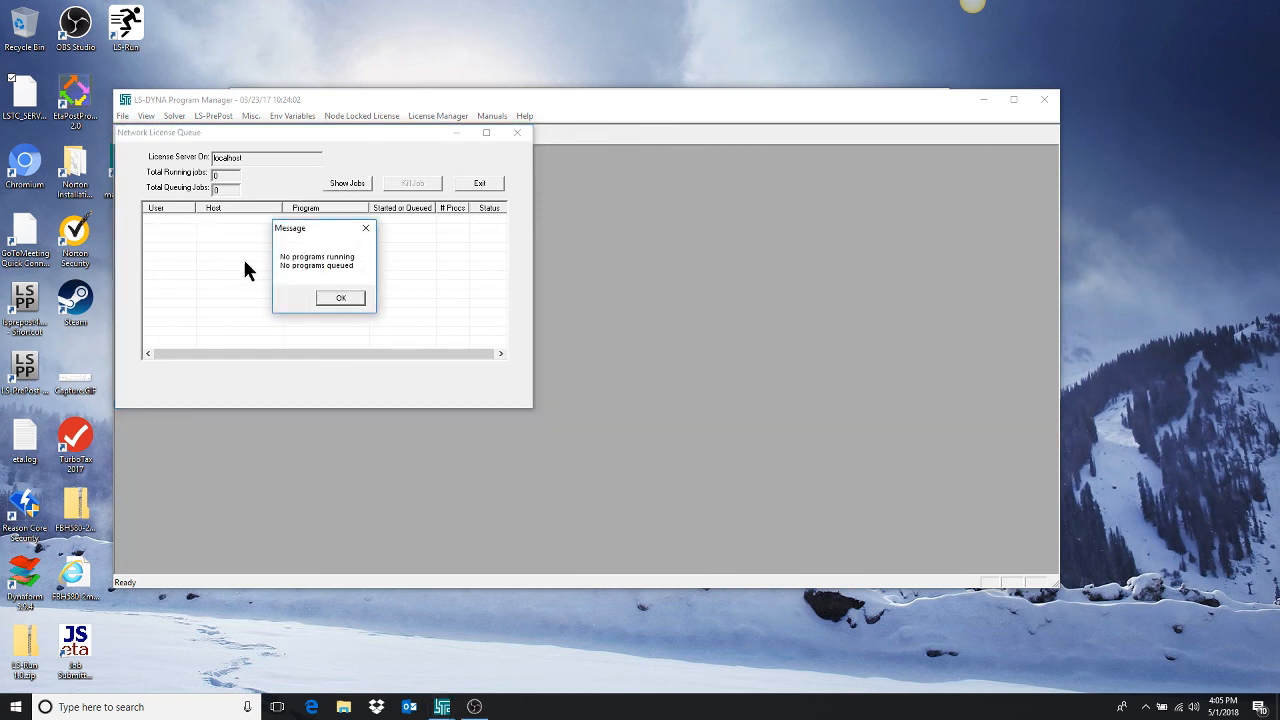
left_click(340, 299)
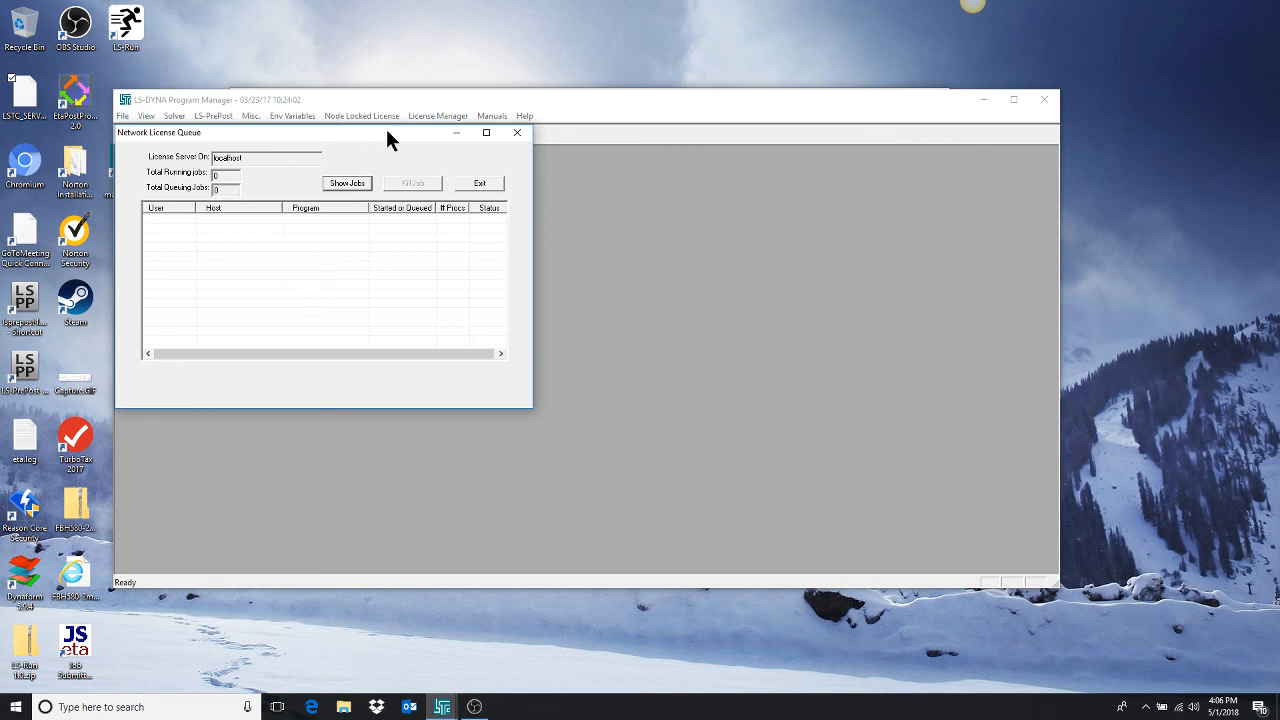
left_click(517, 132)
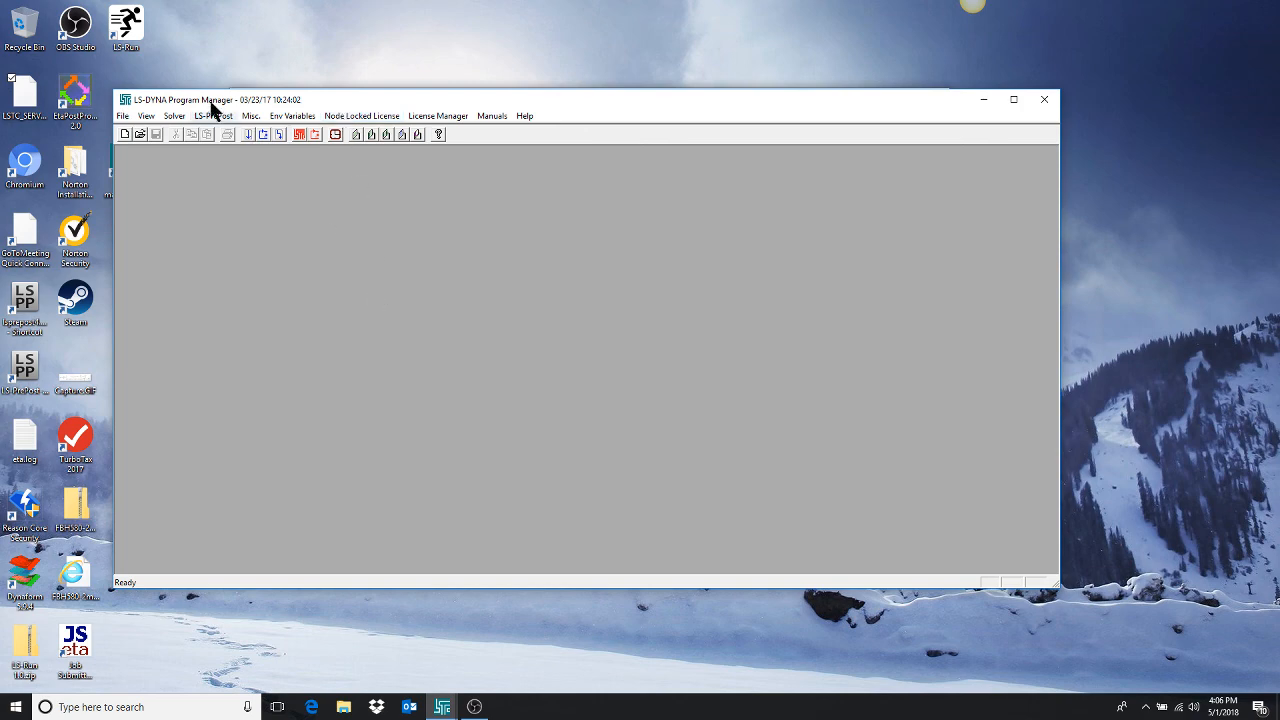
left_click_drag(338, 91, 586, 563)
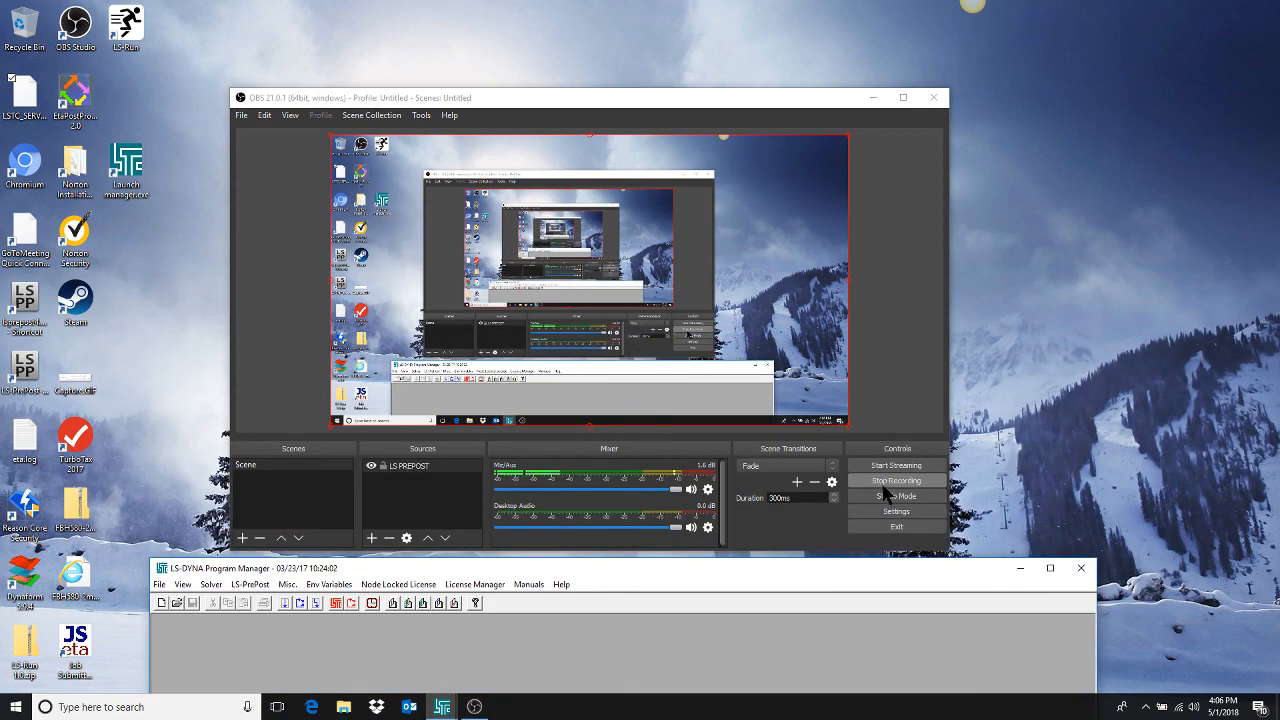